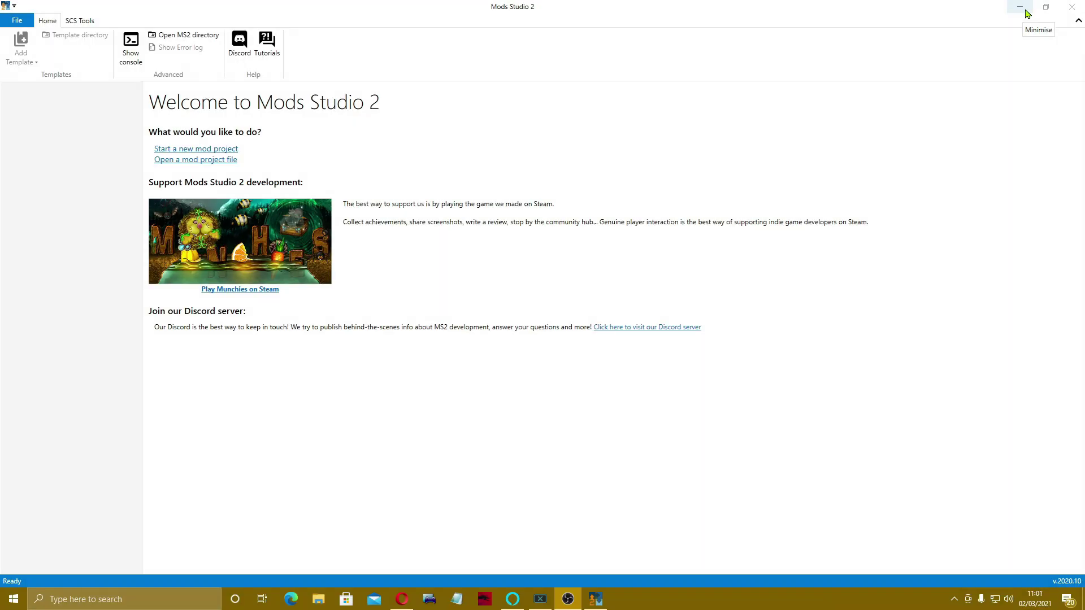
Step: Minimize the Mods Studio 2 window so the desktop and its Mods_Studio_2 folder show
left_click(1010, 9)
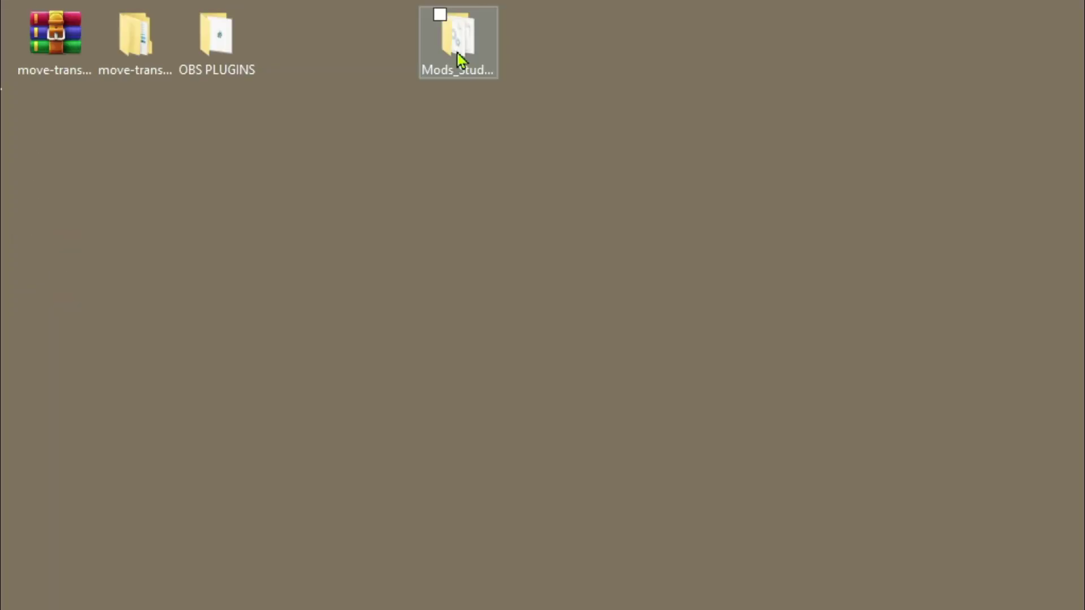
Step: Open Mods_Studio_2 > Data > ModProjects > ETS2 > Templates > TrailerMudflap in File Explorer
left_click(457, 53)
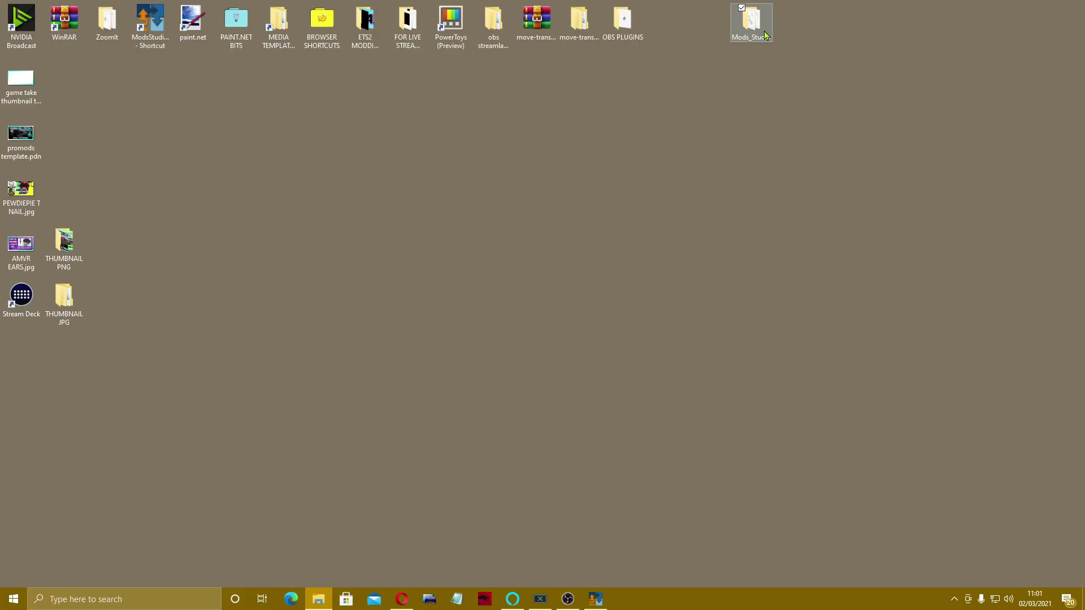
double_click(457, 53)
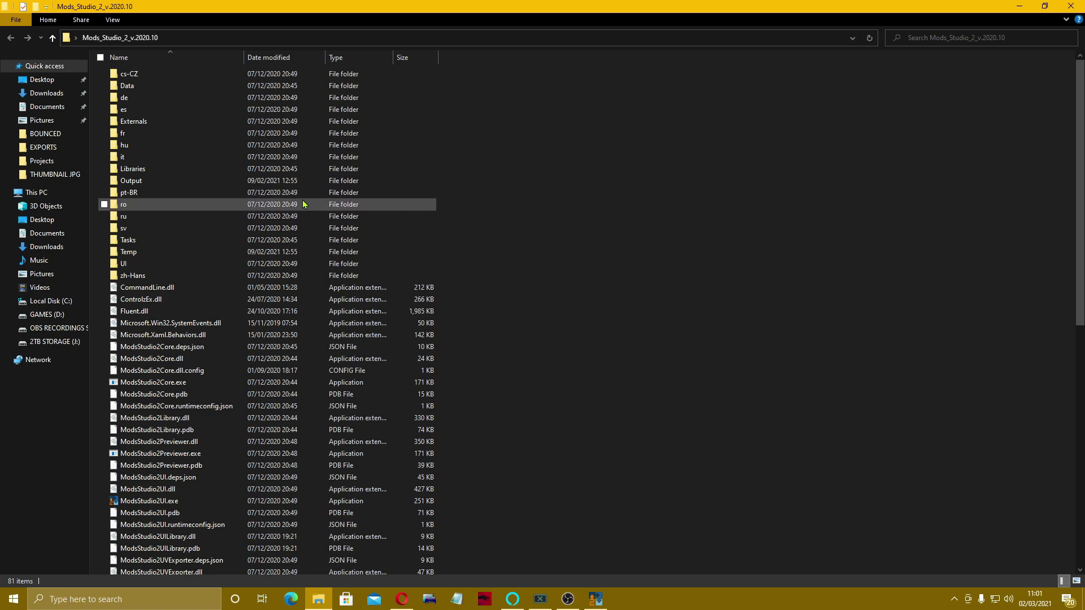
double_click(169, 88)
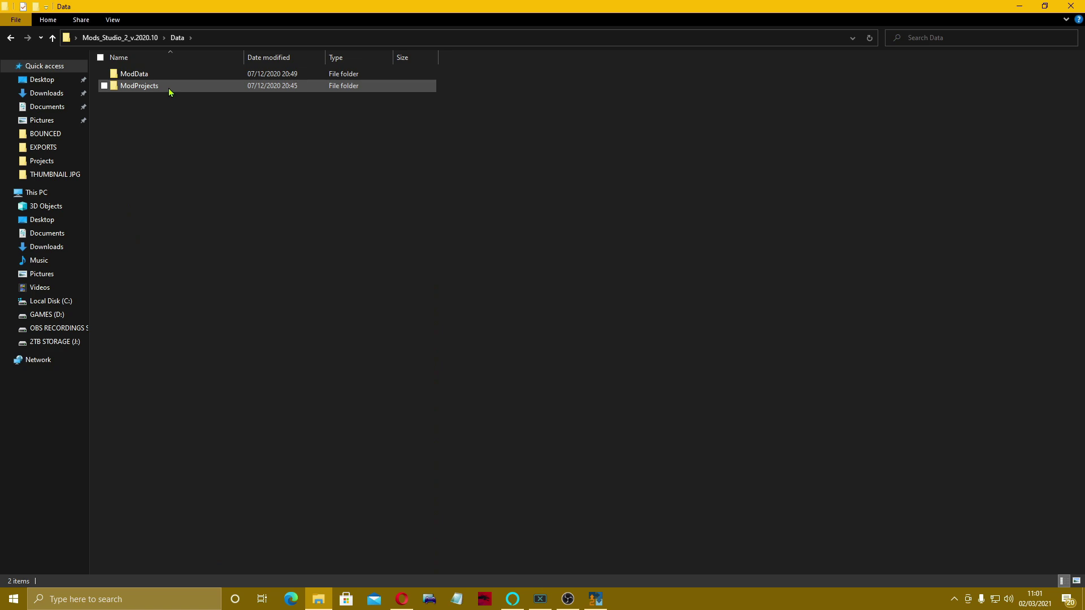
double_click(171, 86)
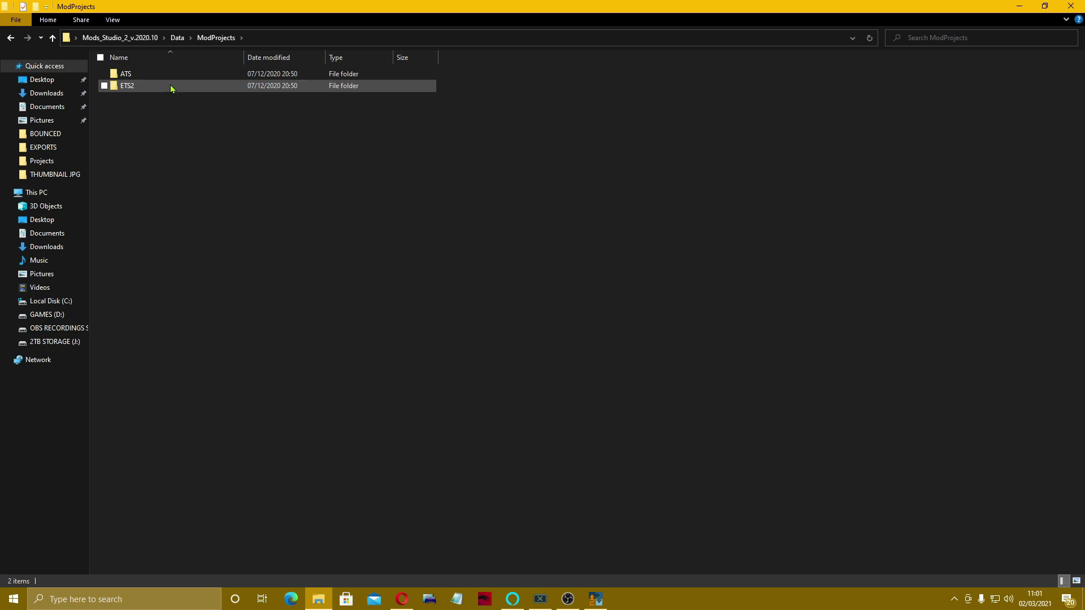
double_click(171, 86)
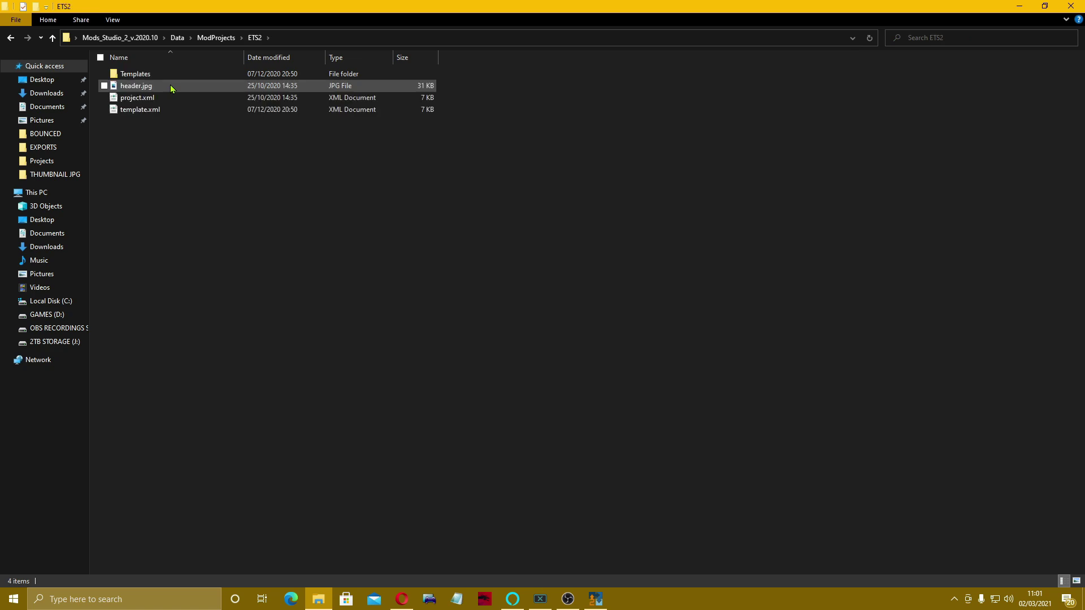
double_click(179, 76)
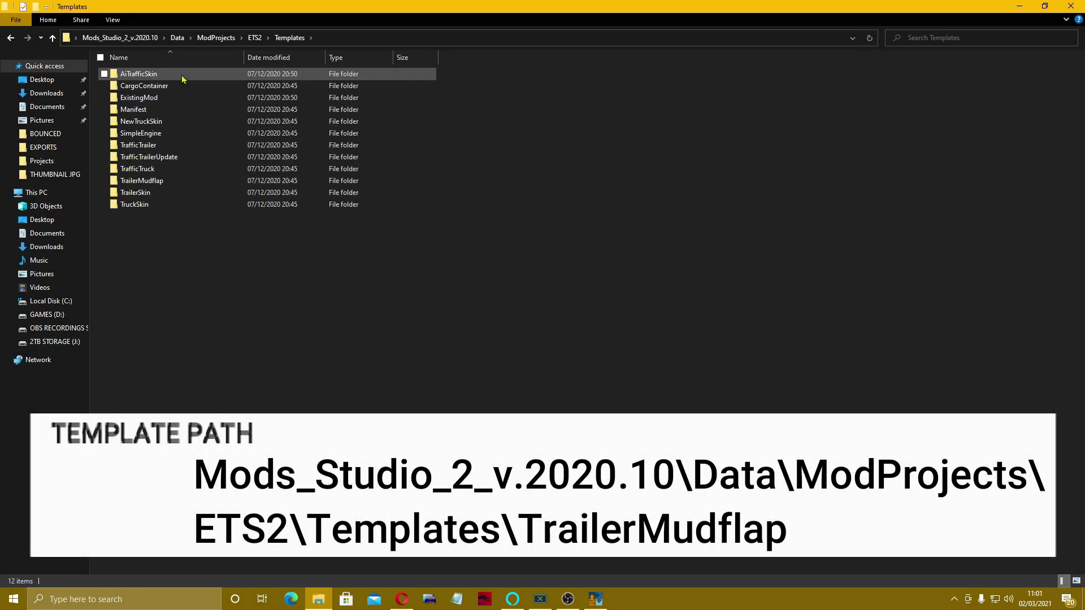
double_click(182, 182)
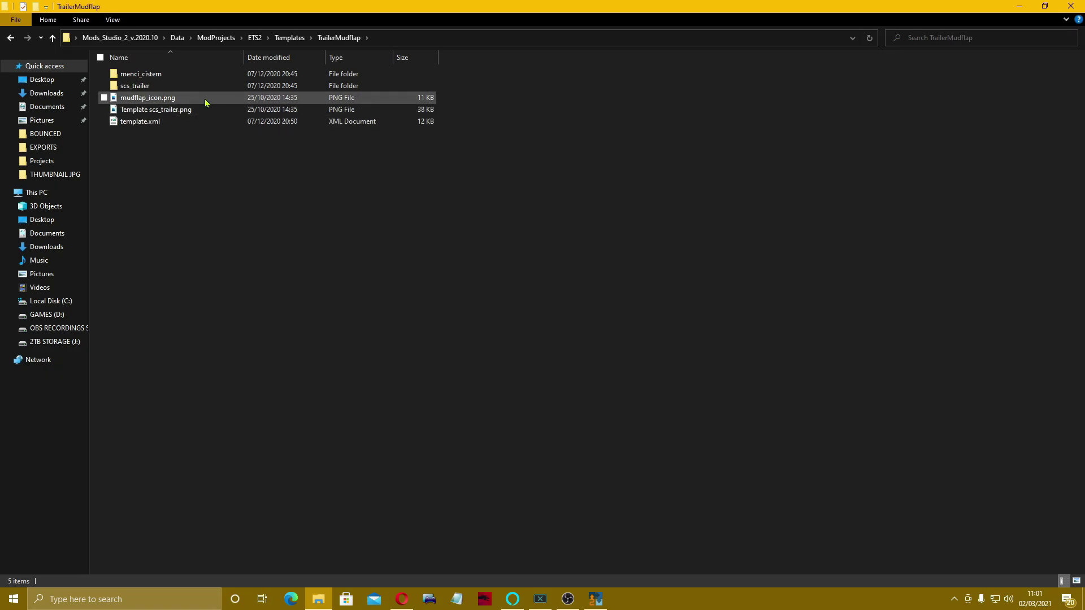
Step: Show the Open with choices for Template scs_trailer.png
mouse_move(205, 99)
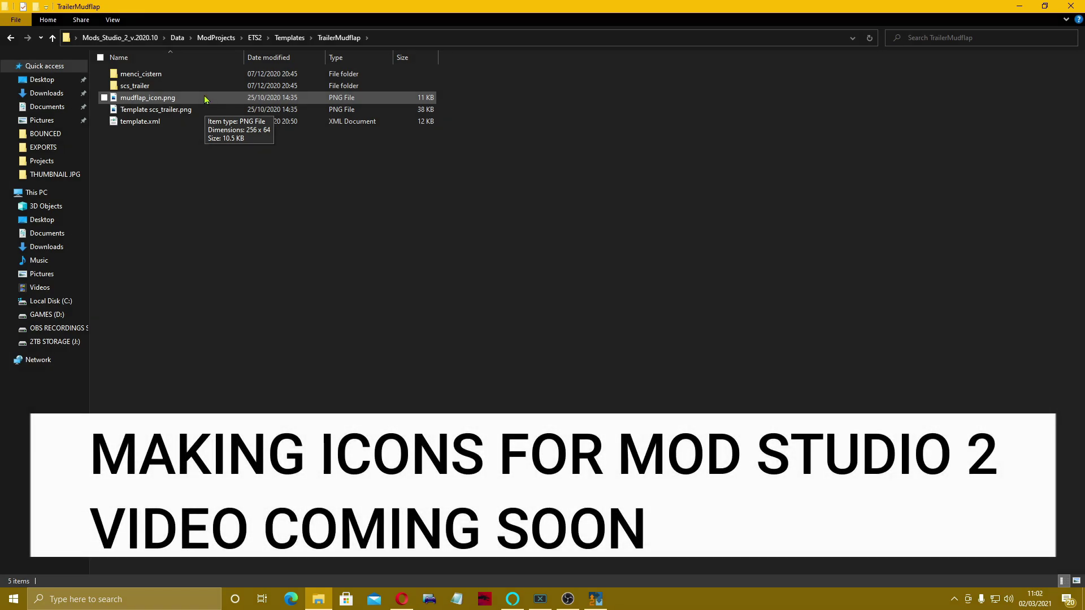
key("Up")
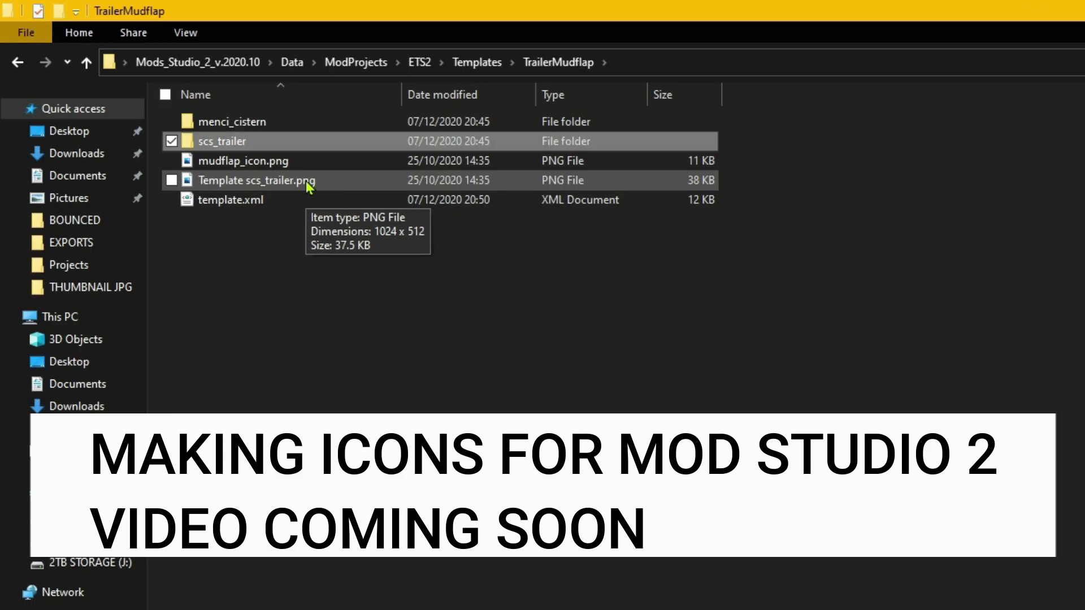
left_click(308, 182)
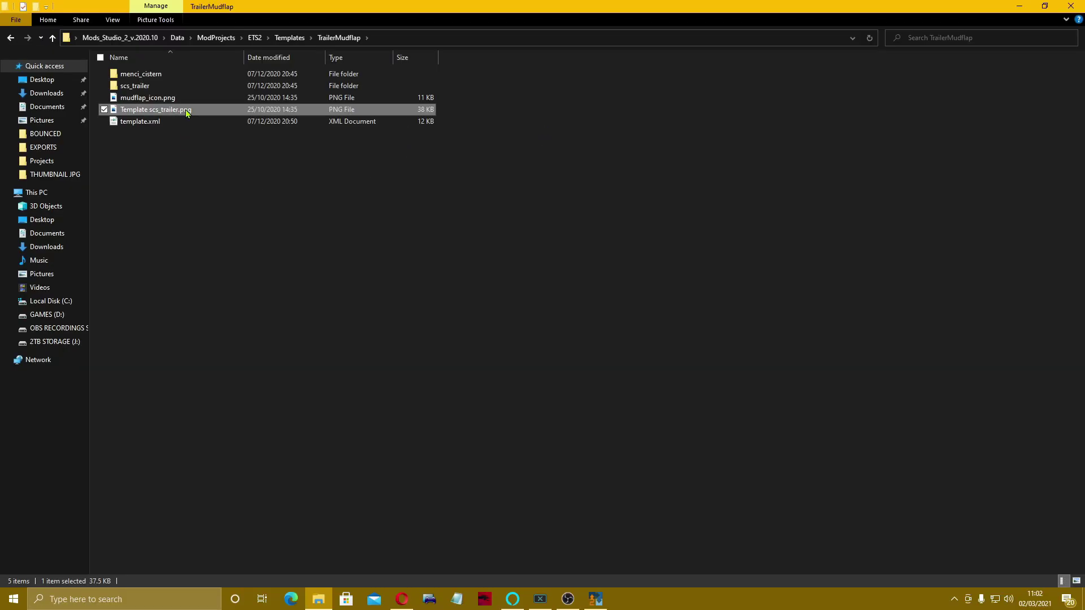
right_click(186, 112)
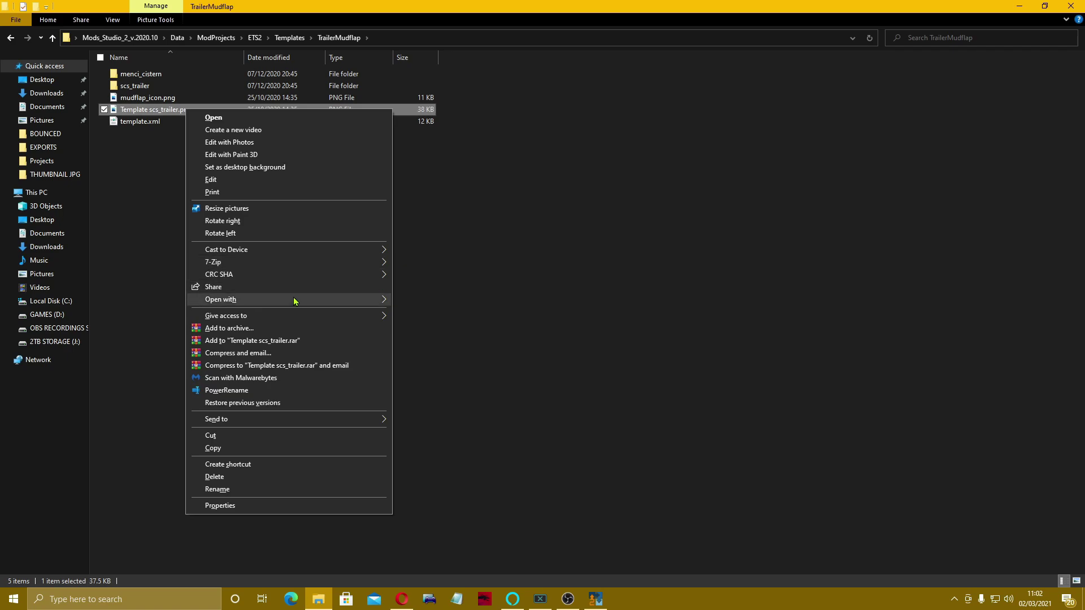
mouse_move(338, 306)
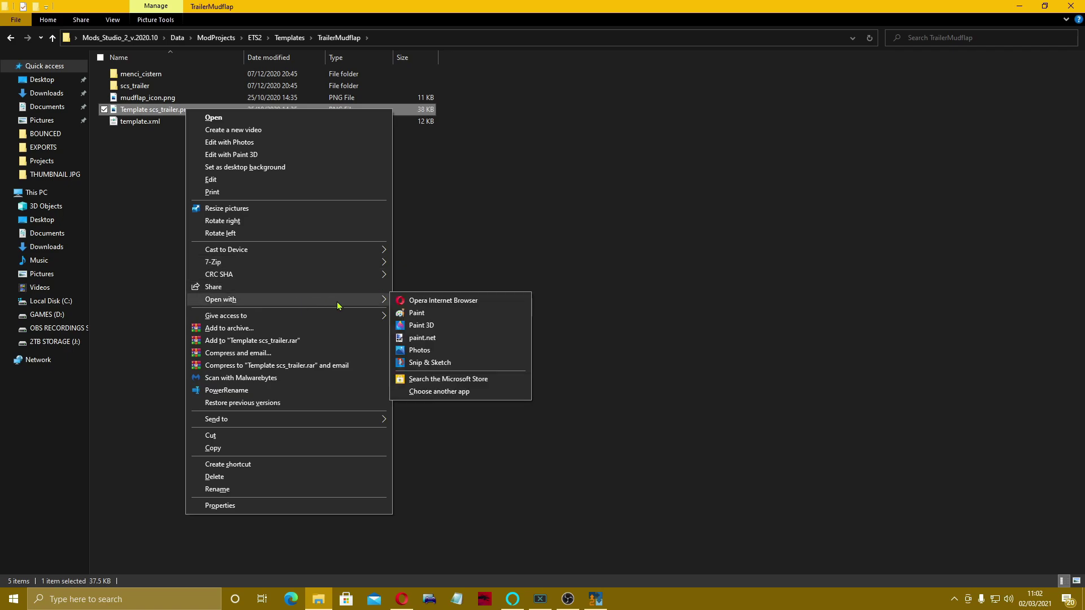
Step: Open the template in paint.net, add Layer 2 and fill the lower mudflap band black
left_click(443, 340)
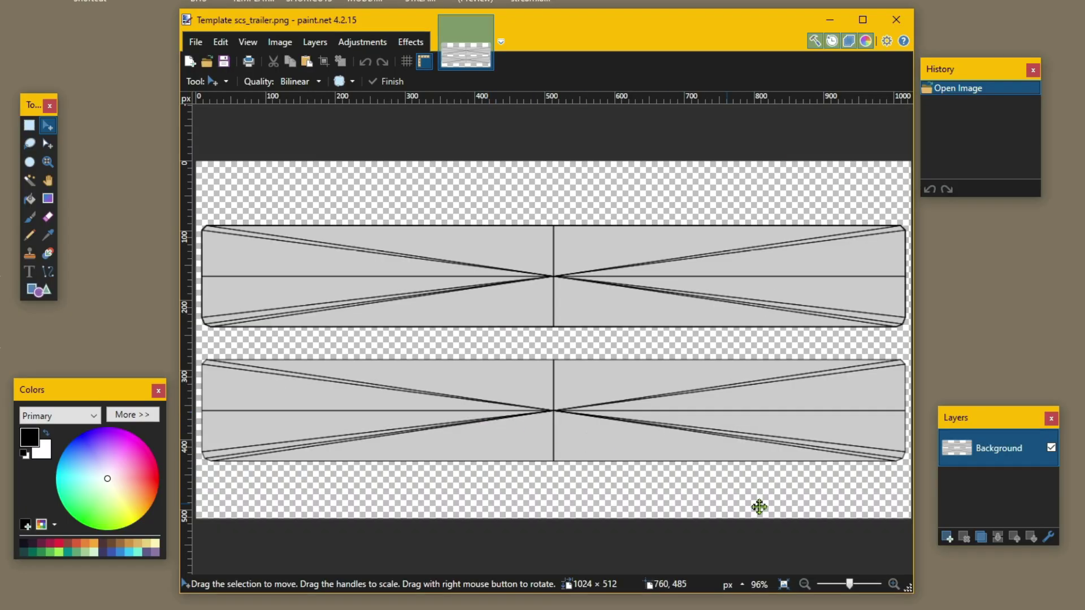
left_click(952, 539)
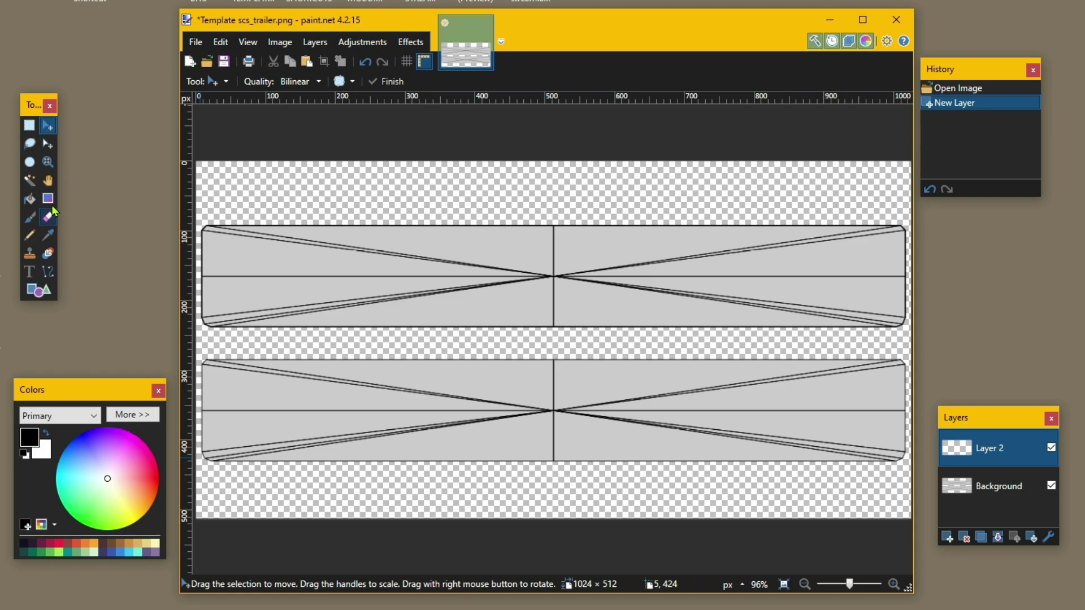
left_click(30, 126)
mouse_move(202, 360)
left_mouse_down()
mouse_move(837, 394)
mouse_move(911, 386)
mouse_move(900, 390)
mouse_move(906, 463)
left_mouse_up()
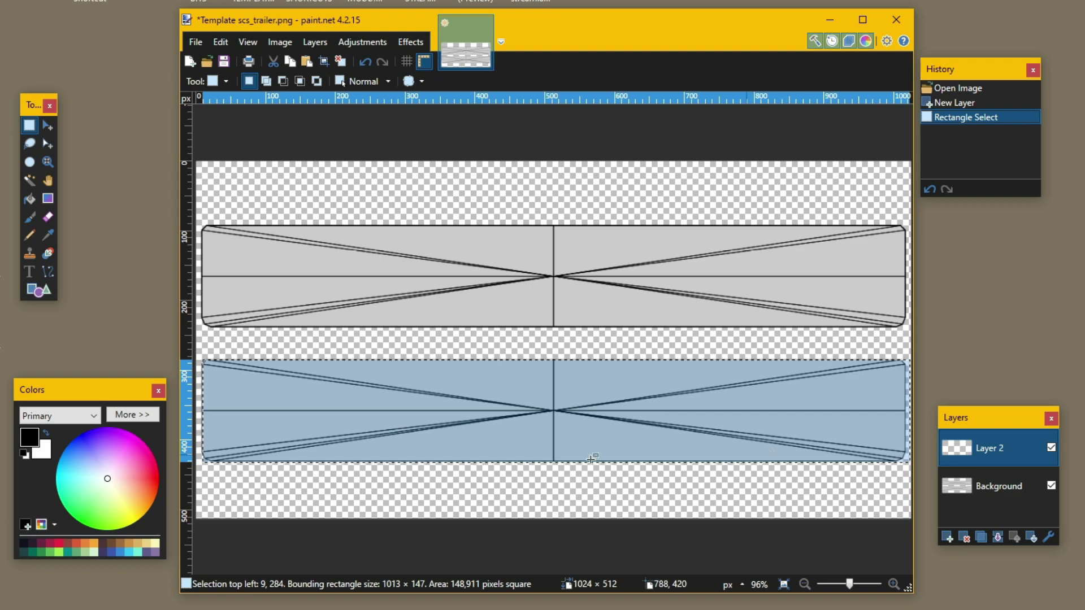
left_click(27, 202)
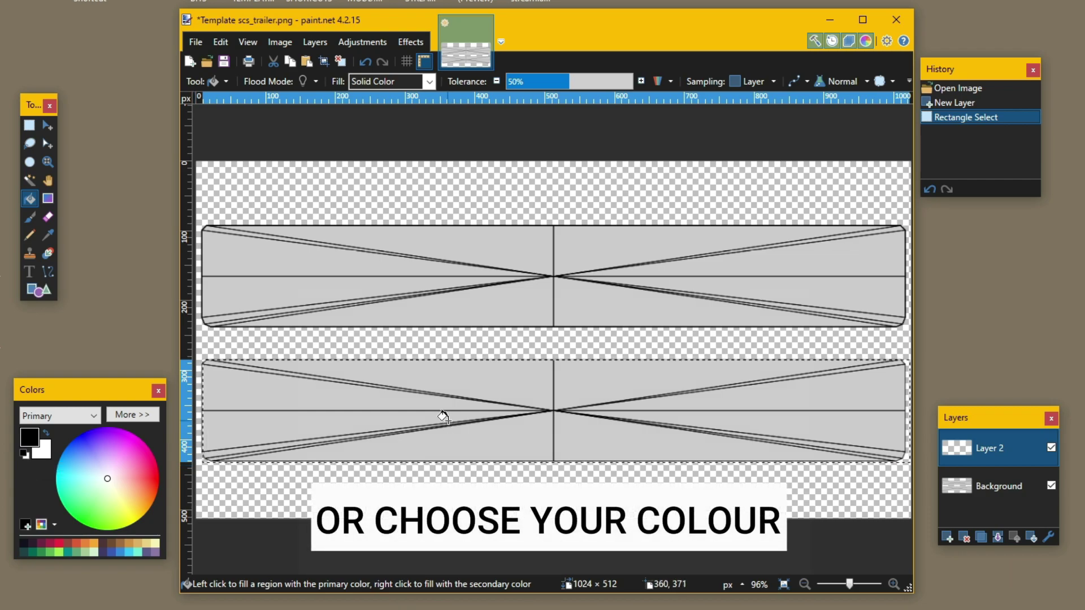
left_click(448, 425)
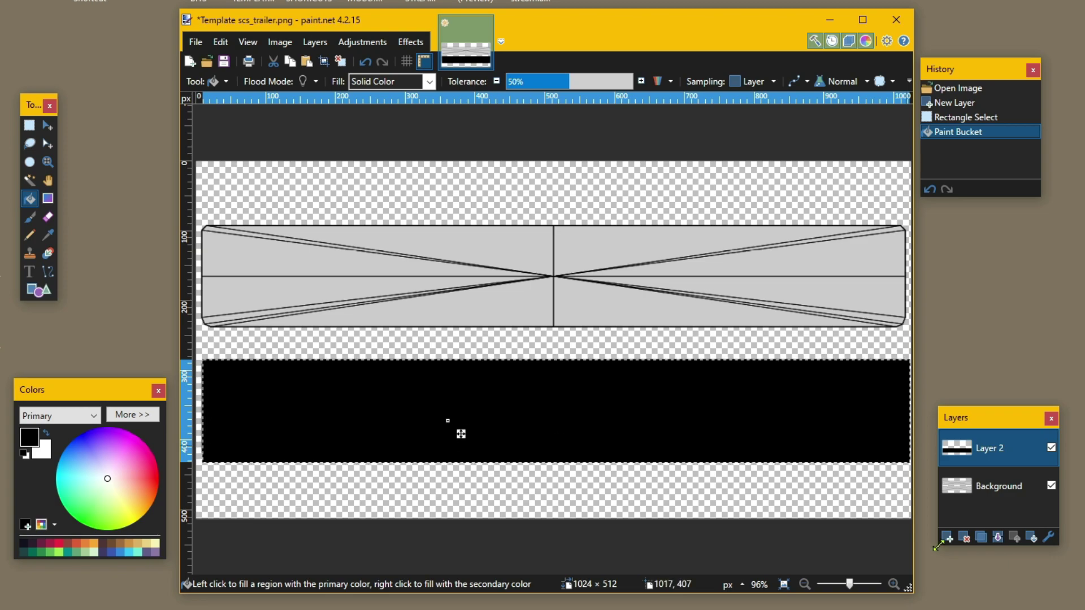
Step: Duplicate the black band layer, move the copy over the upper band, and add empty Layer 4
key("ctrl+d")
left_click(984, 541)
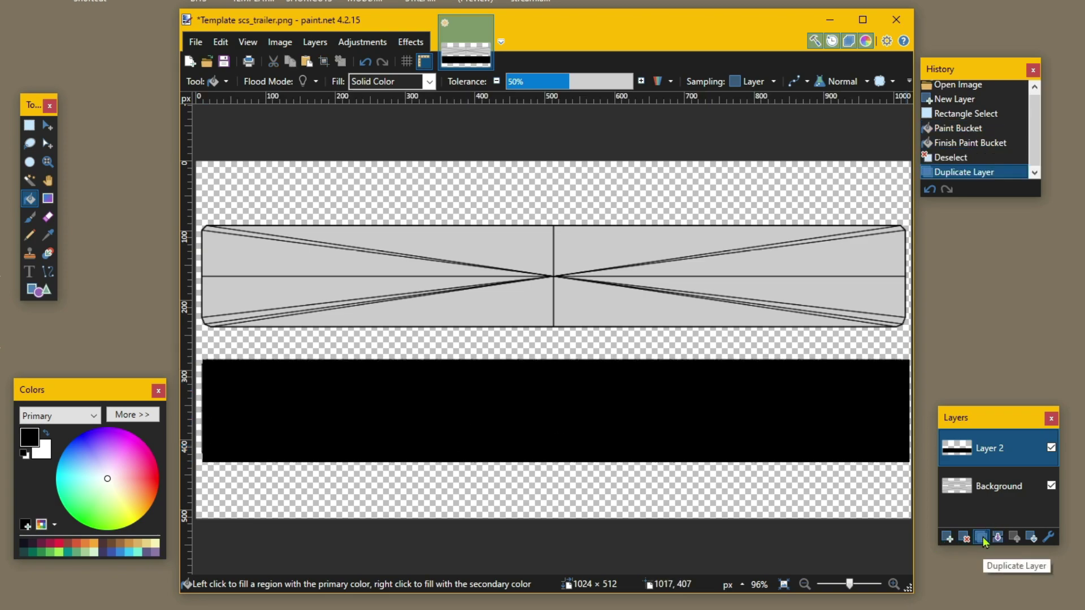
left_click(522, 423)
key("m")
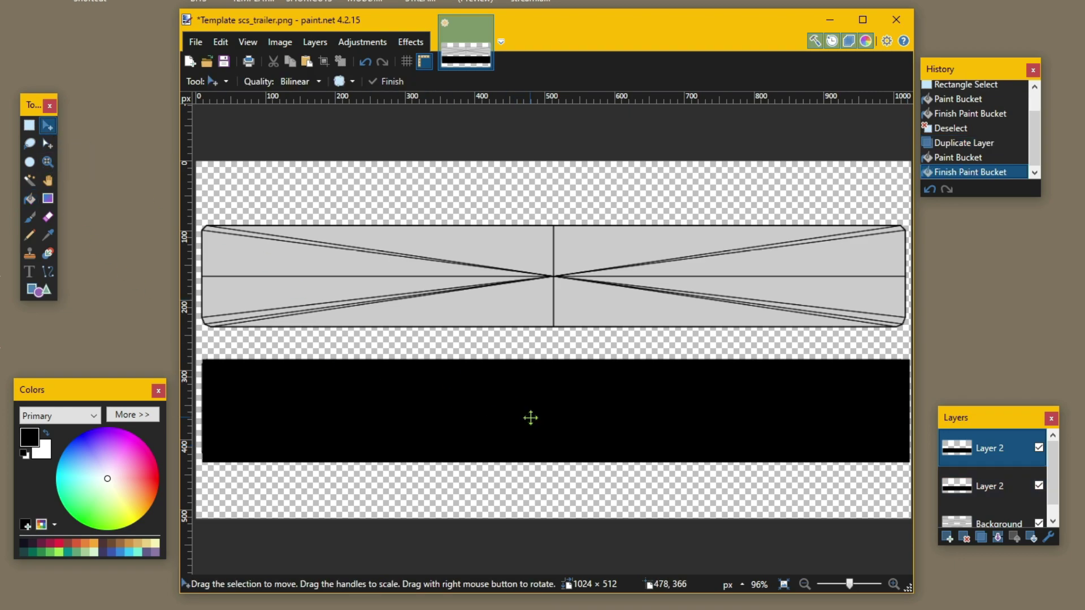
key("ctrl+a")
left_click_drag(530, 417, 527, 282)
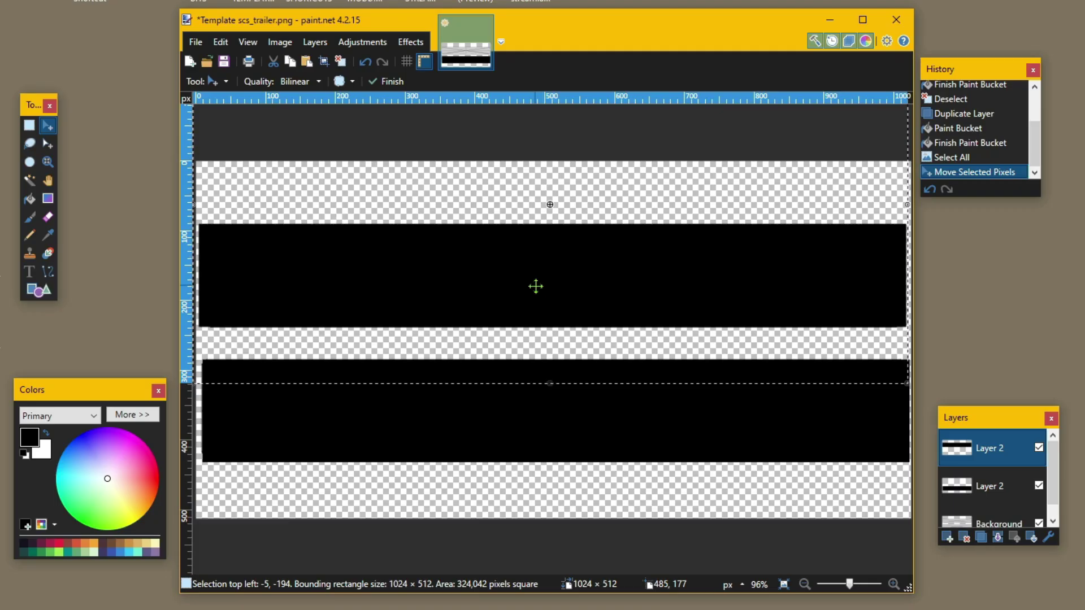
key("ctrl+d")
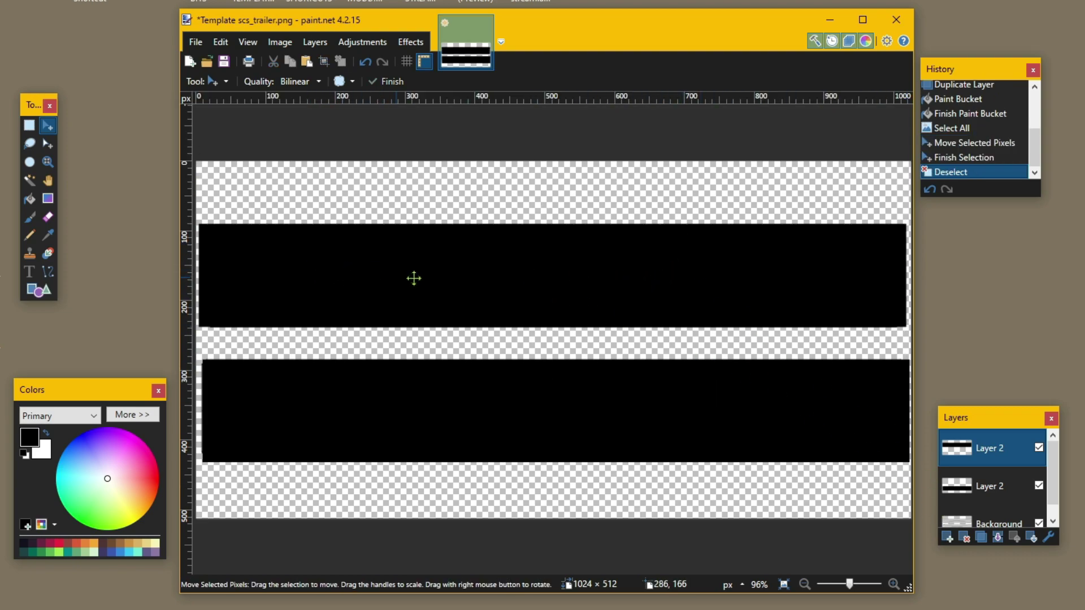
left_click(947, 537)
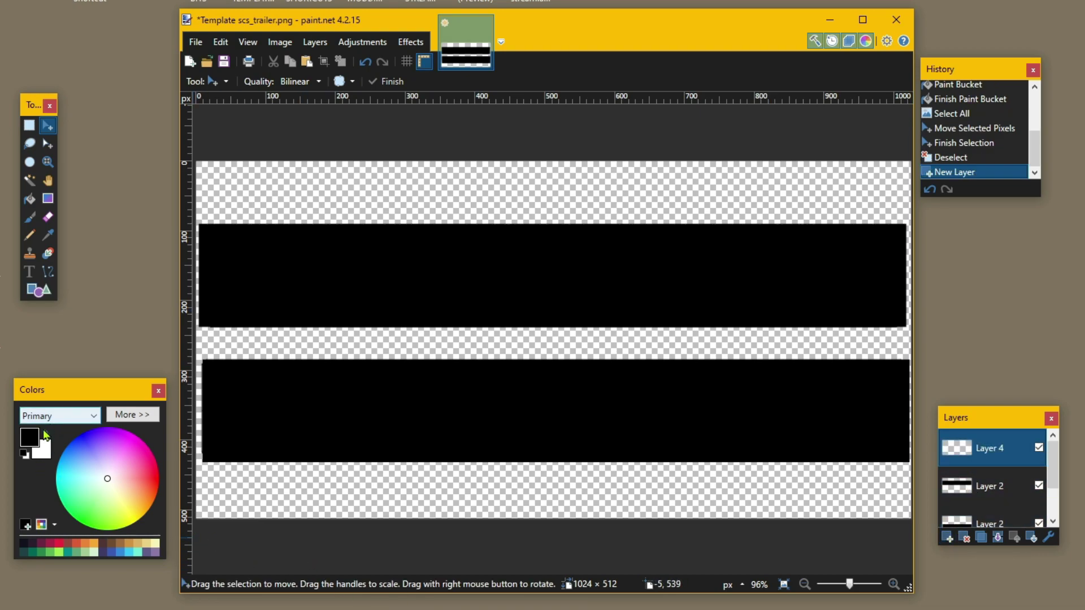
Step: Type 'YOUR TOO CLOSE' in white, size 108 text on the upper black band
left_click(48, 439)
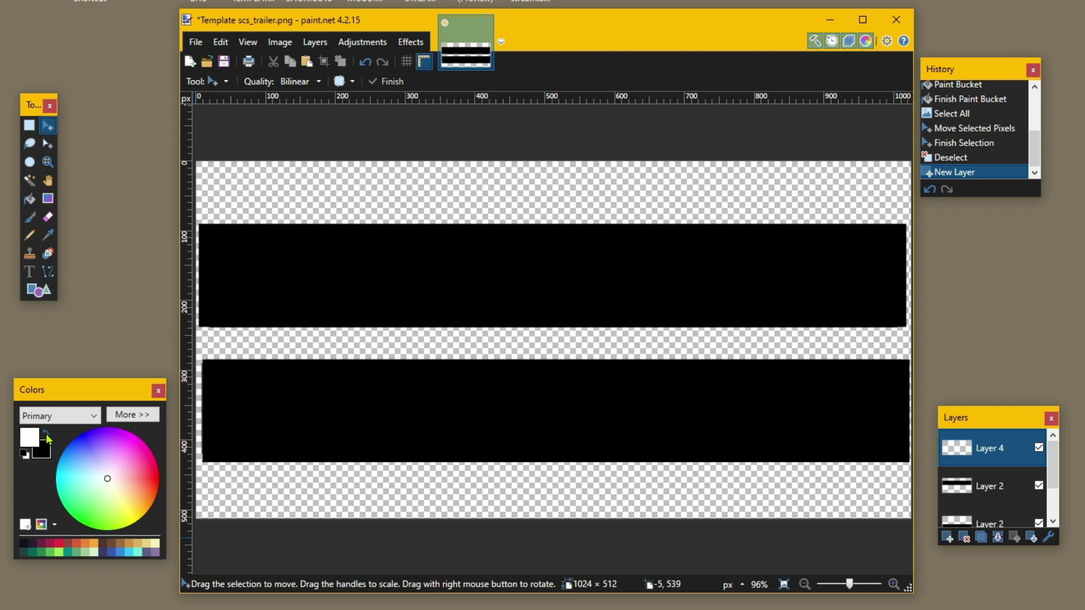
left_click(30, 272)
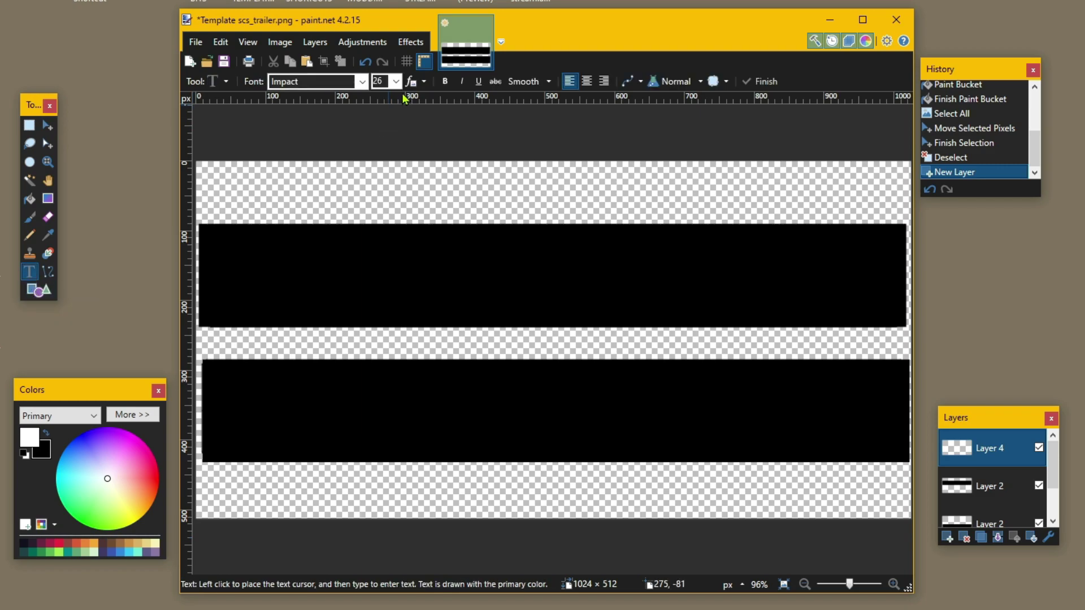
left_click(397, 82)
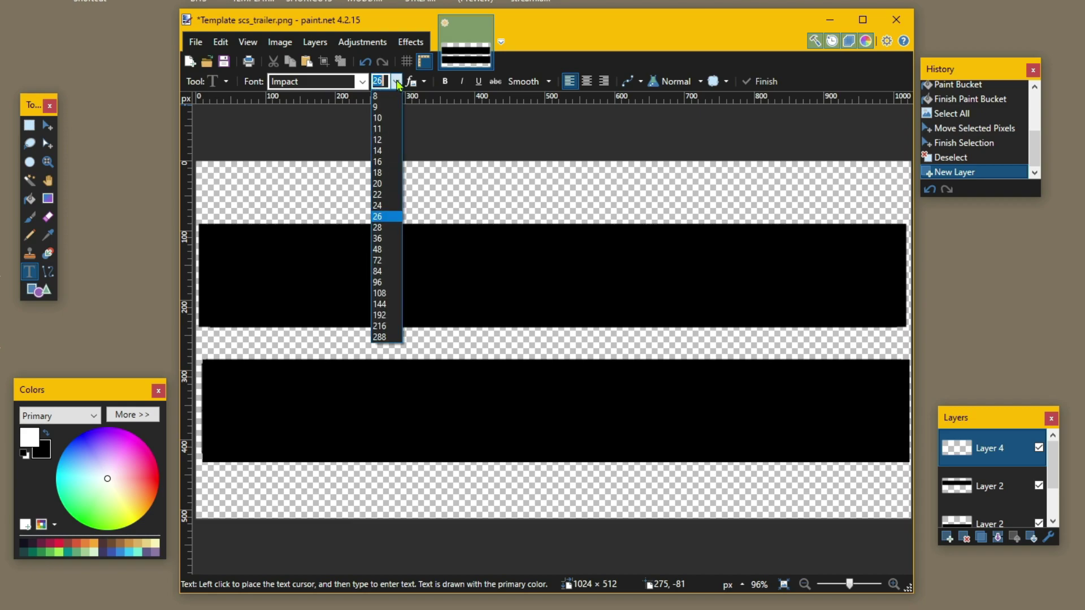
left_click(394, 293)
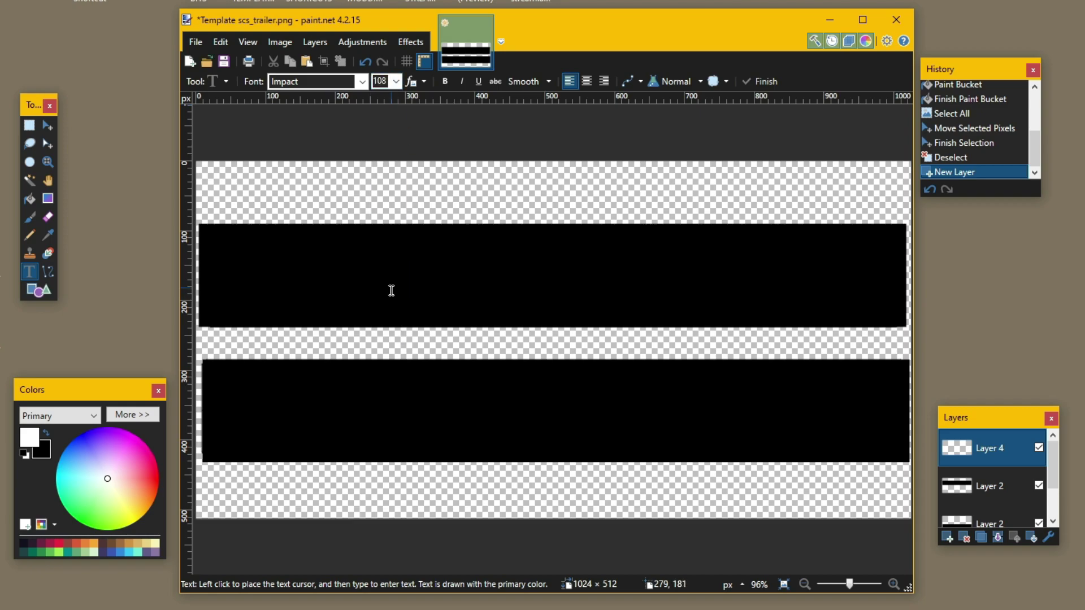
left_click(252, 271)
type("YOU")
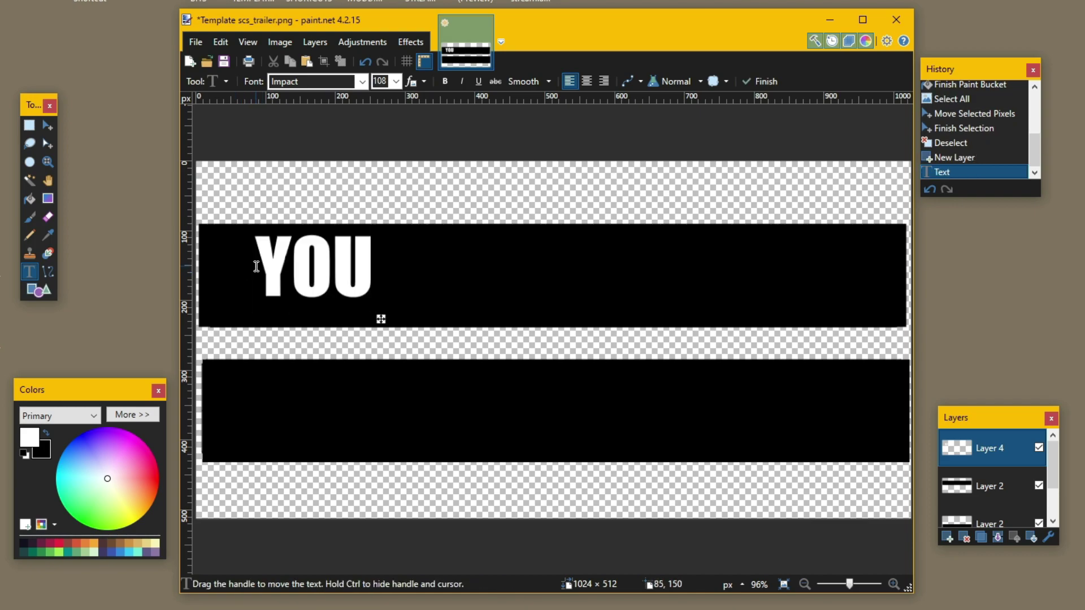
type("R TOO CLOSE")
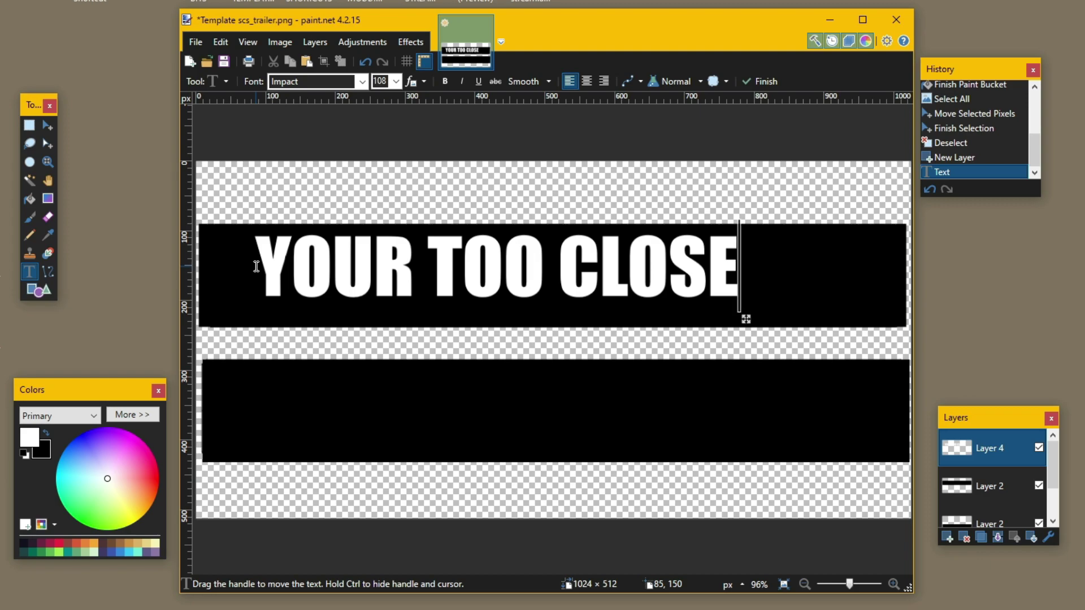
Step: Centre the lettering on the upper black band
left_click(48, 128)
key("ctrl+a")
left_click_drag(450, 256, 507, 270)
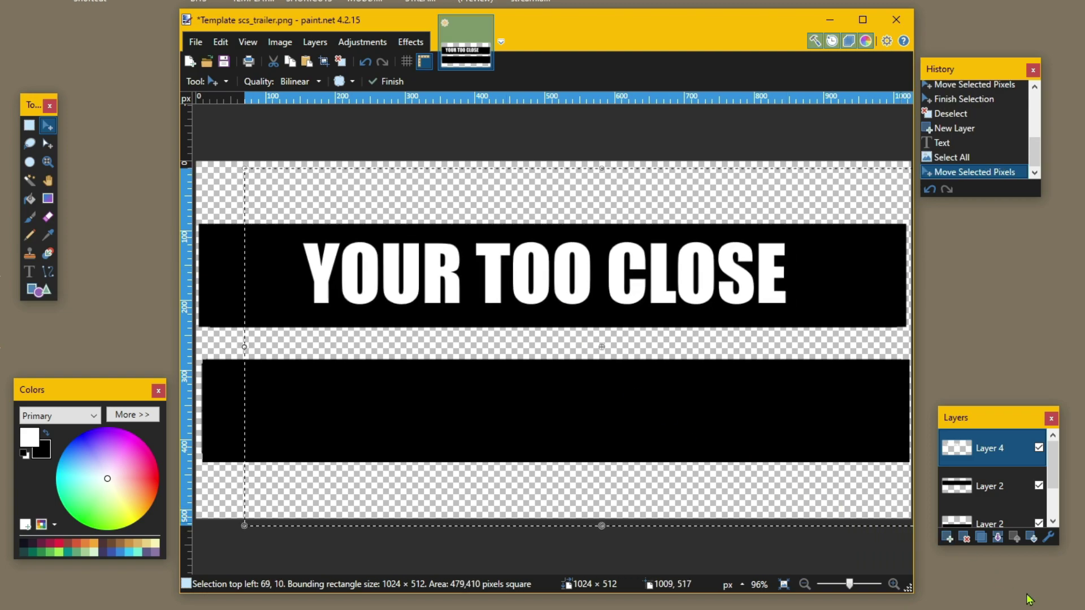
key("ctrl+d")
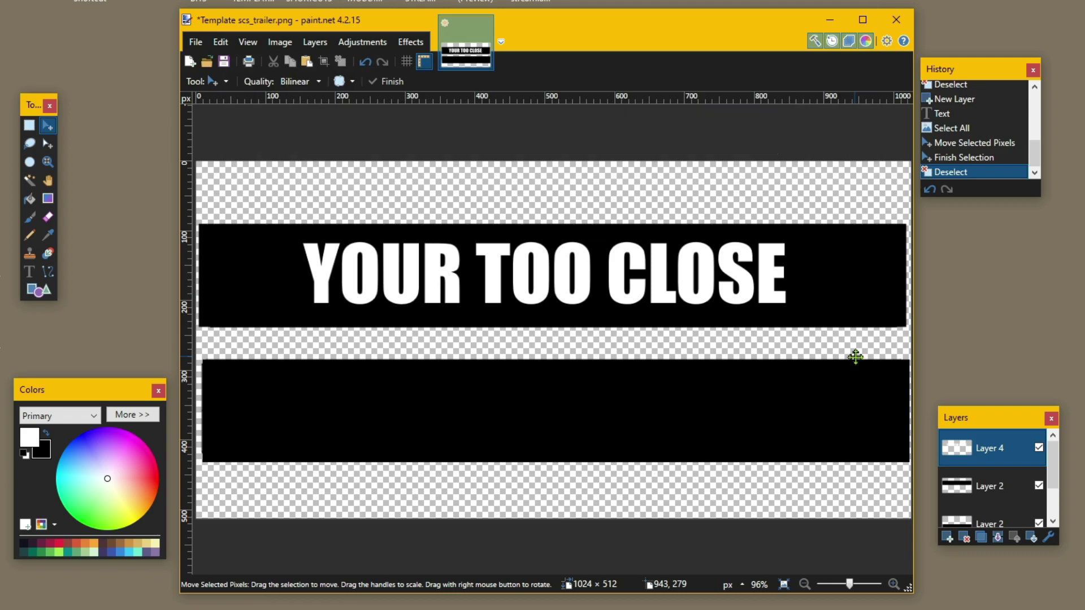
Step: Save the design as GGT TRAILER MUDFLAPS TEST.pdn on the Desktop
left_click(195, 42)
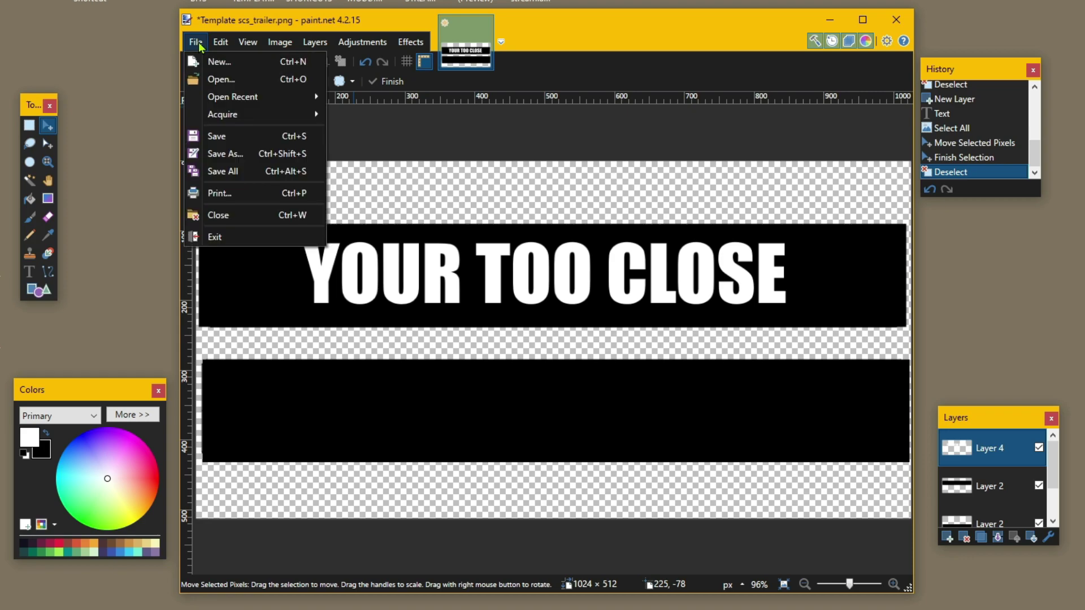
left_click(224, 154)
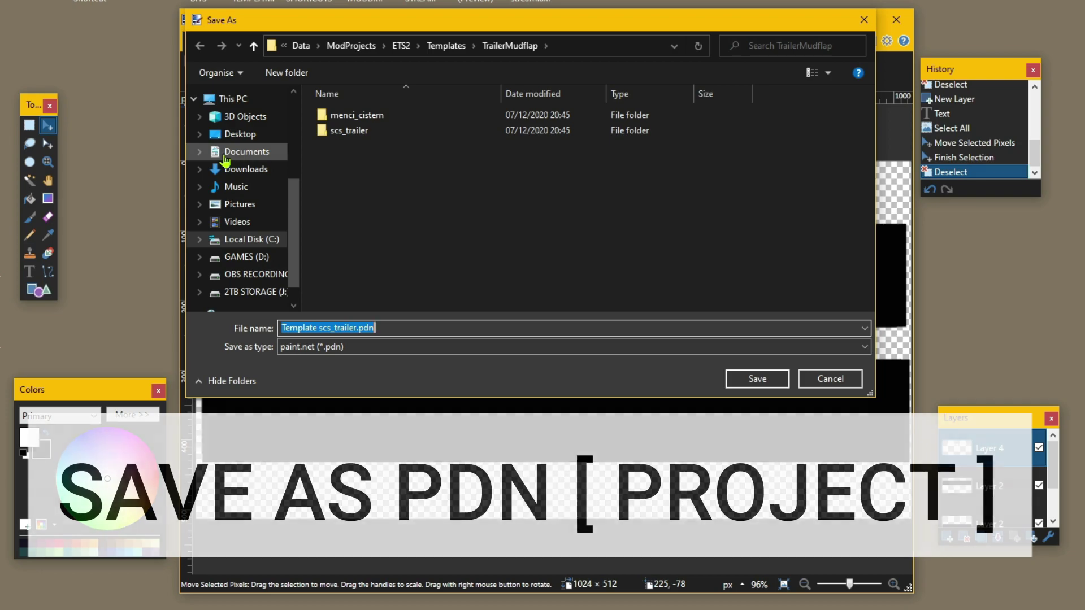
type("GGT TRAIL")
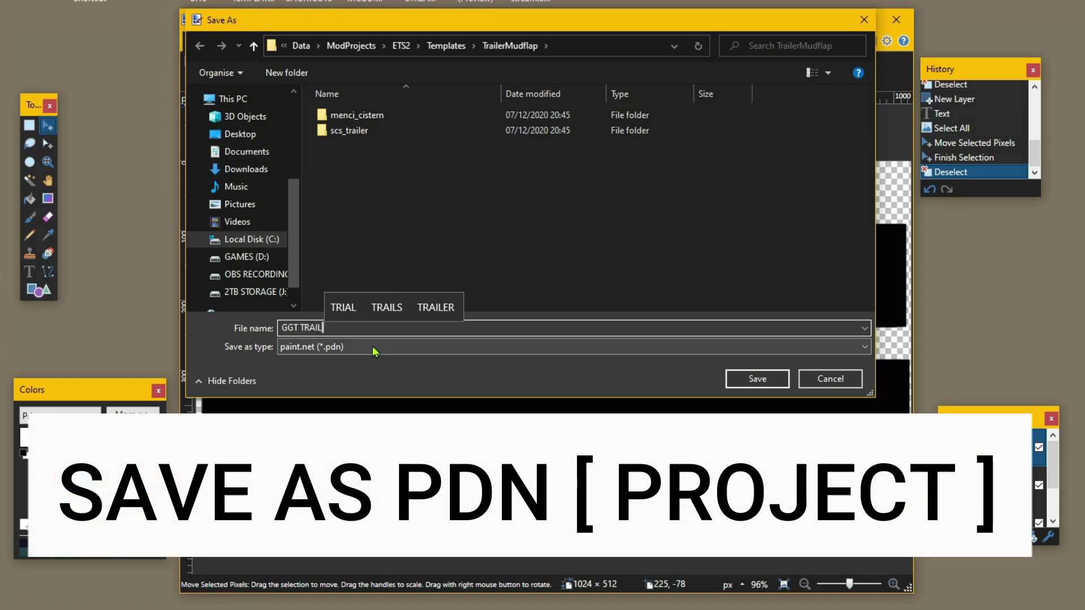
type("ER MUDFLAPS")
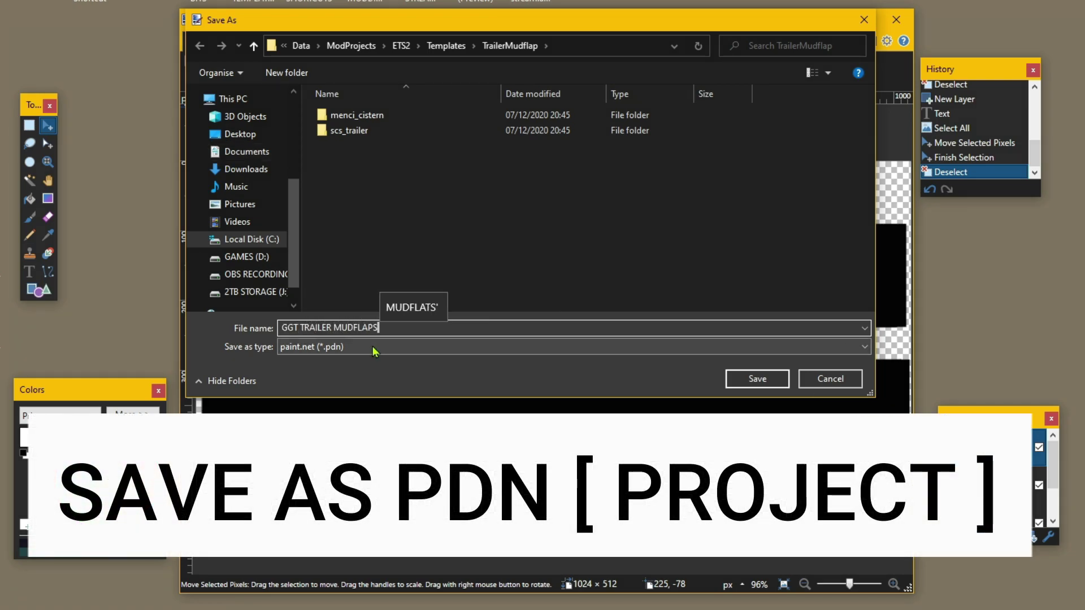
type(" TEST")
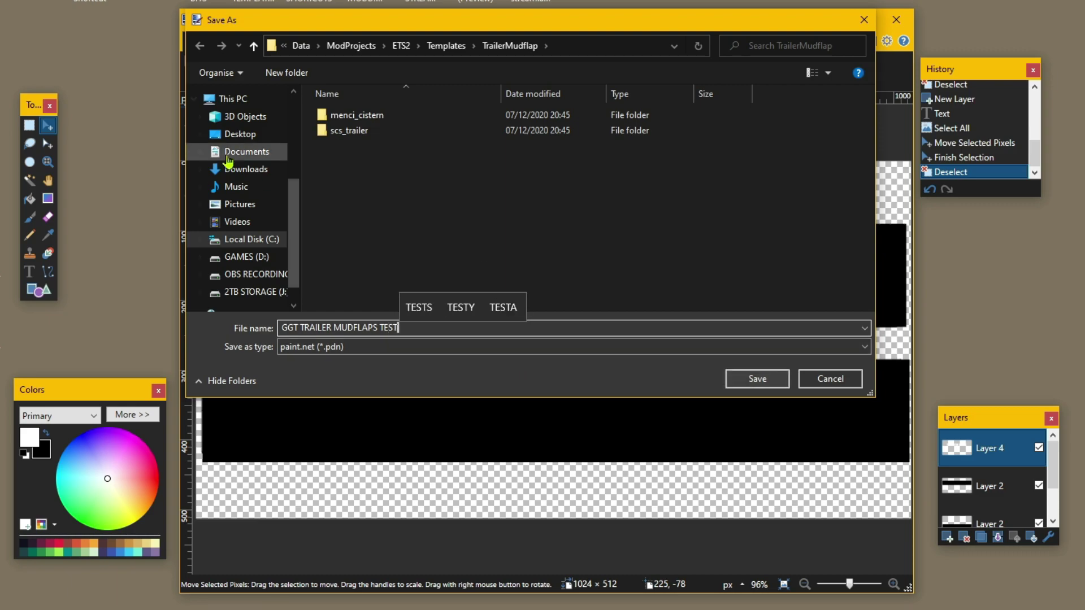
left_click(252, 135)
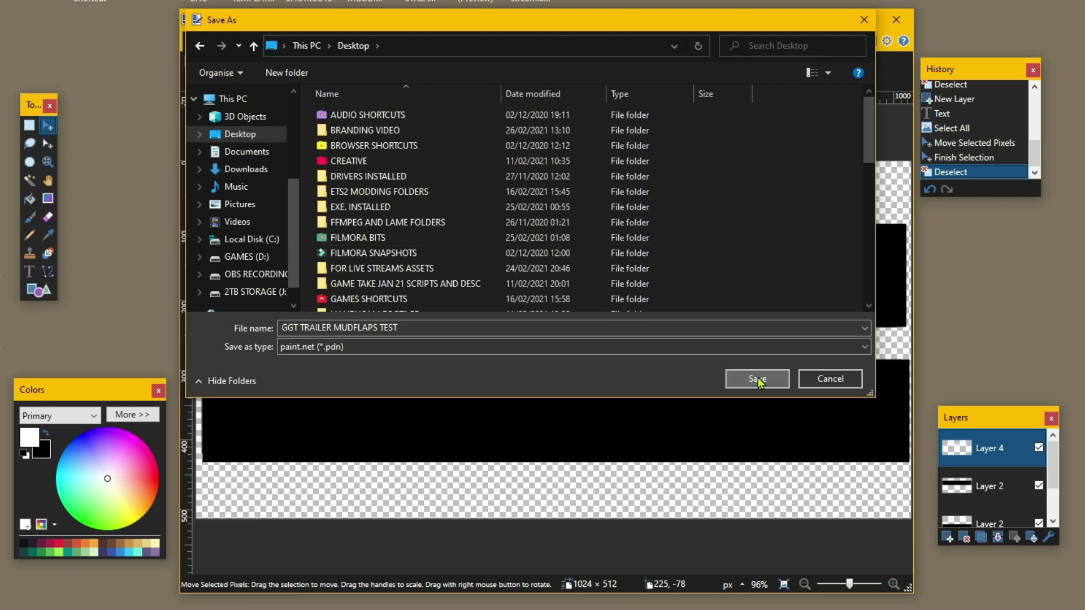
left_click(757, 379)
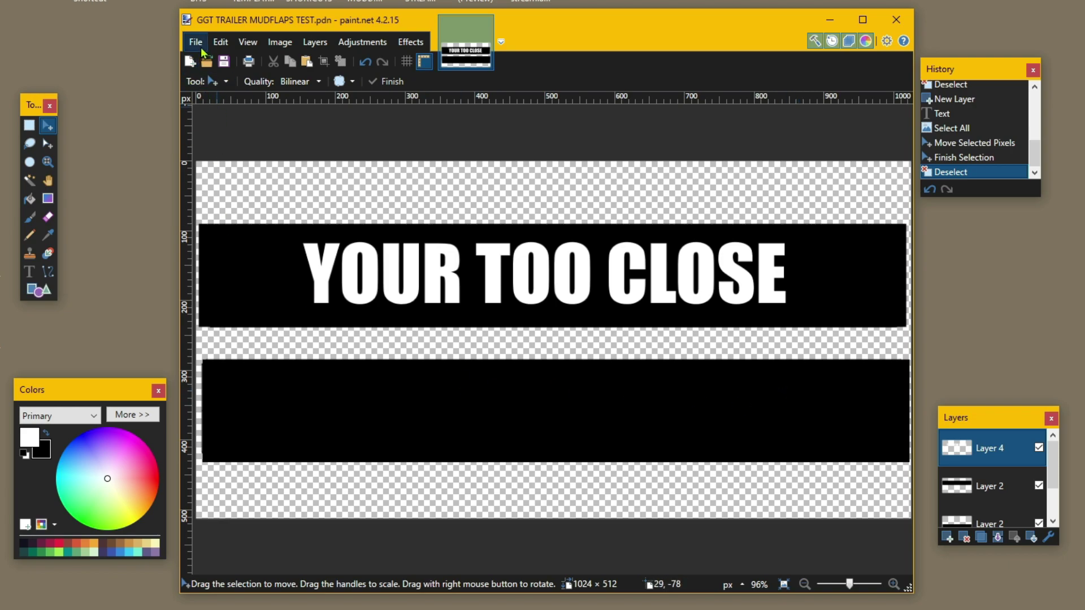
Step: Save a flattened GGT TRAILER MUDFLAPS TEST.png on the Desktop and close paint.net
left_click(199, 46)
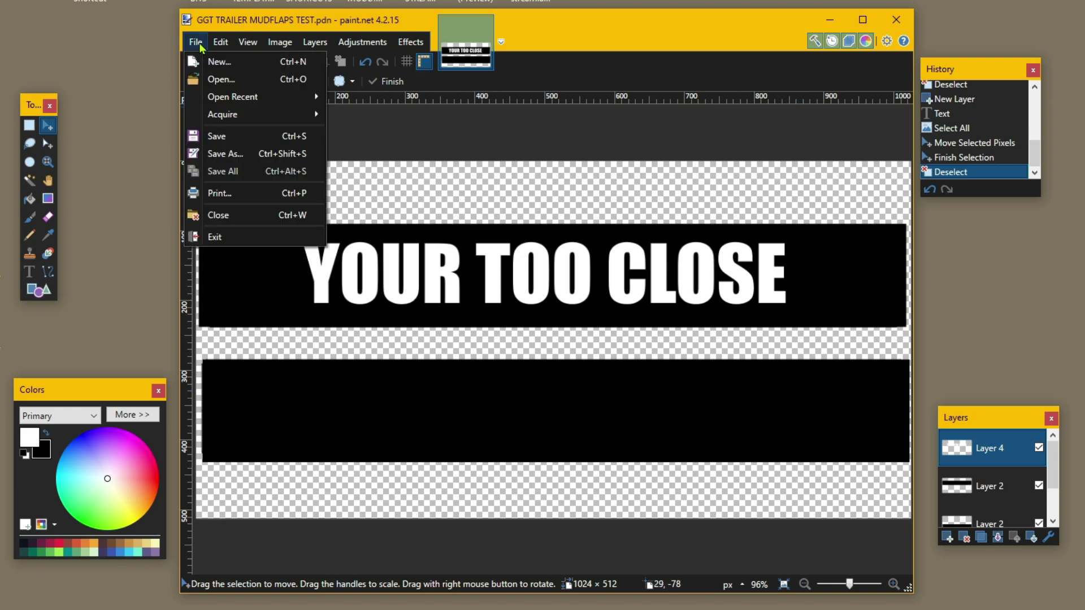
left_click(251, 159)
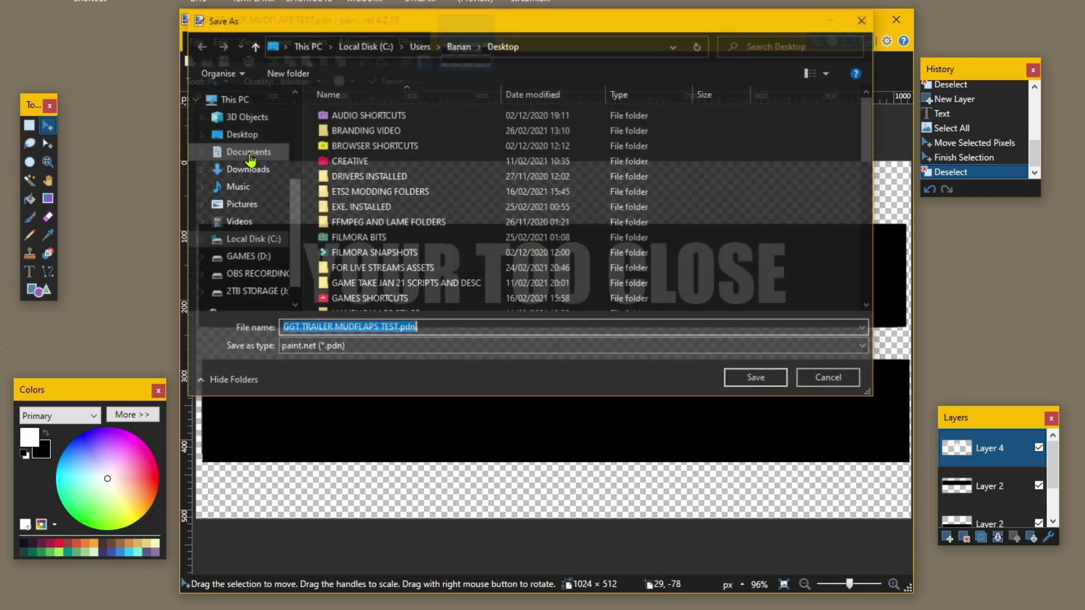
left_click(865, 347)
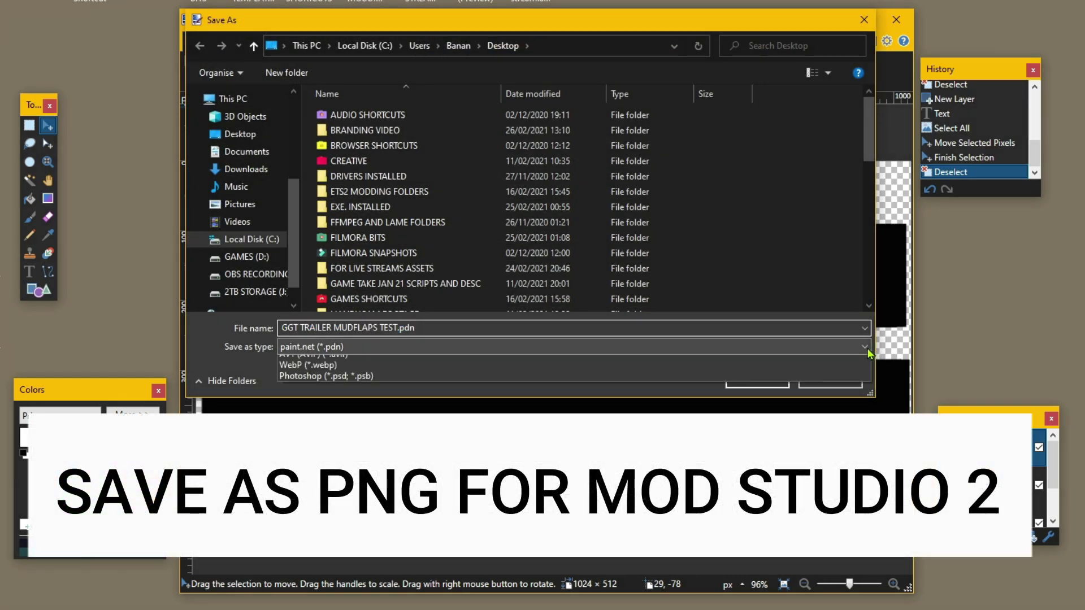
left_click(797, 372)
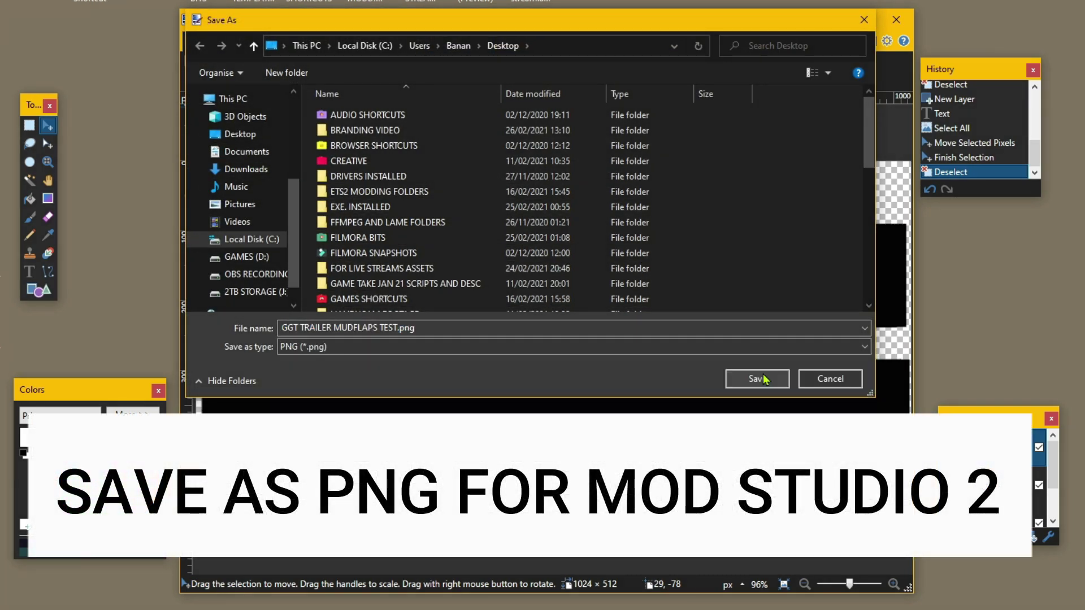
left_click(763, 379)
left_click(648, 424)
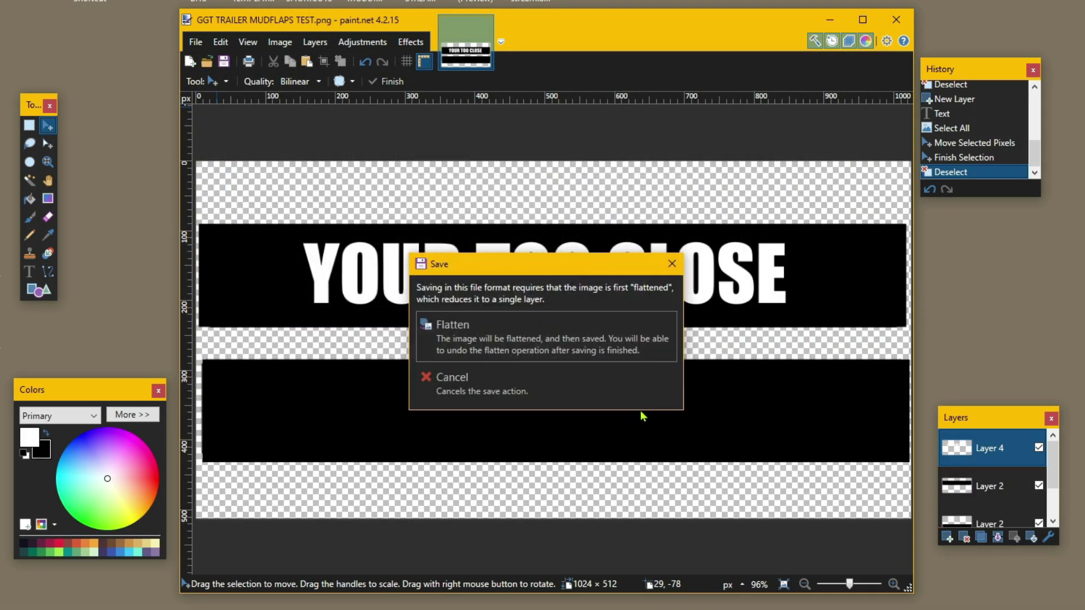
left_click(567, 343)
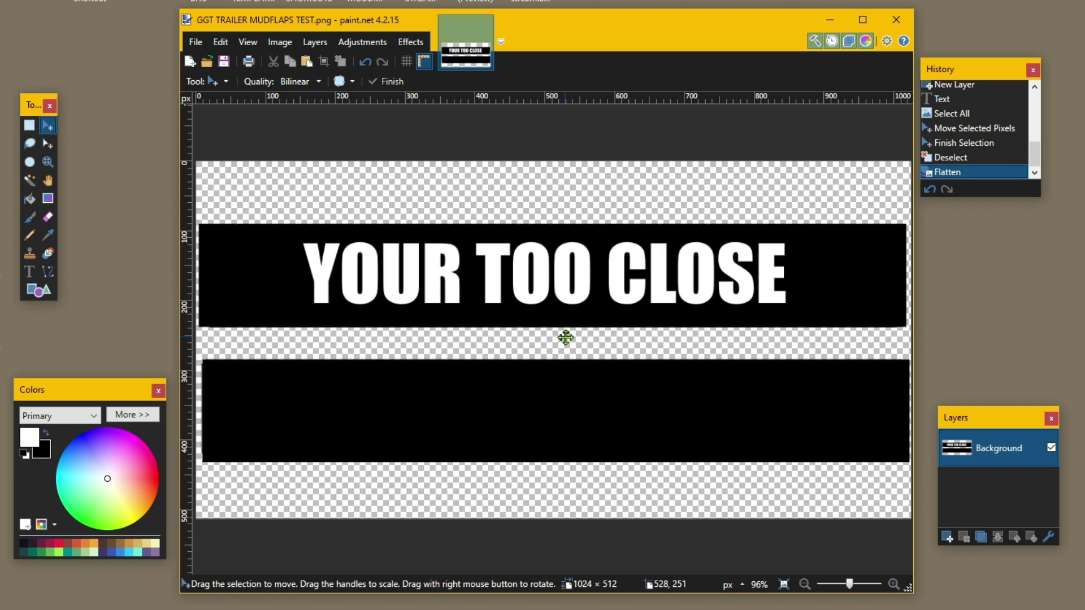
left_click(897, 22)
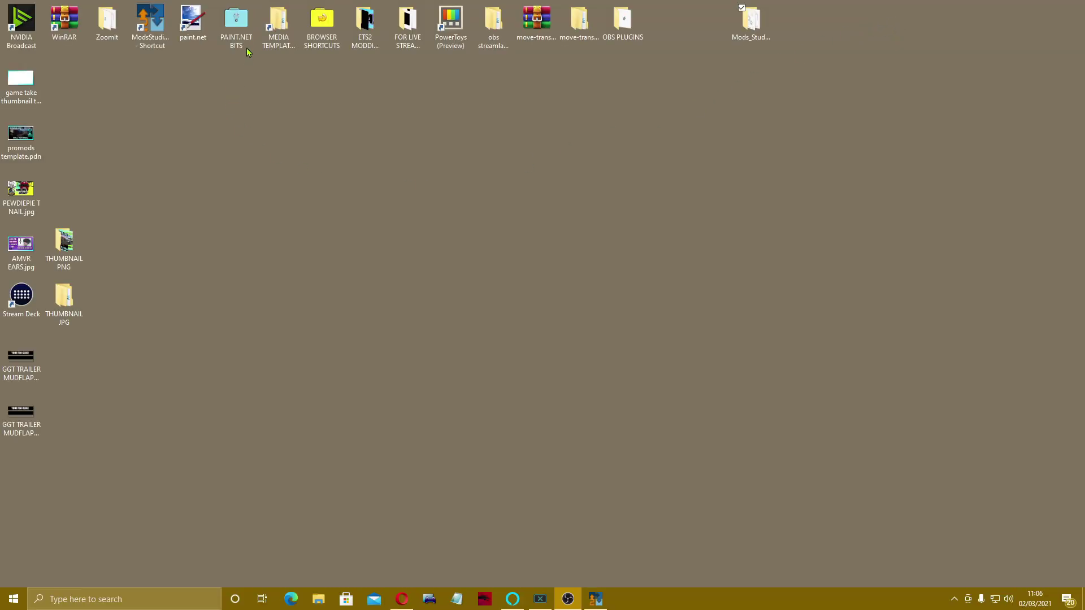
Step: Launch Mods Studio 2 and create a new ETS2 Mod Project
left_click(151, 28)
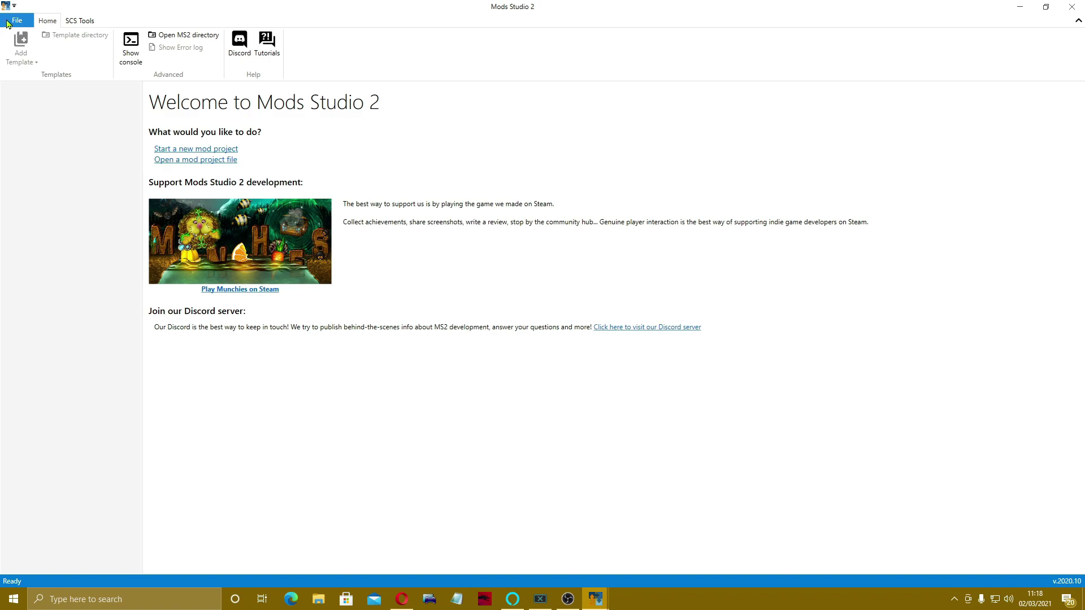
left_click(11, 21)
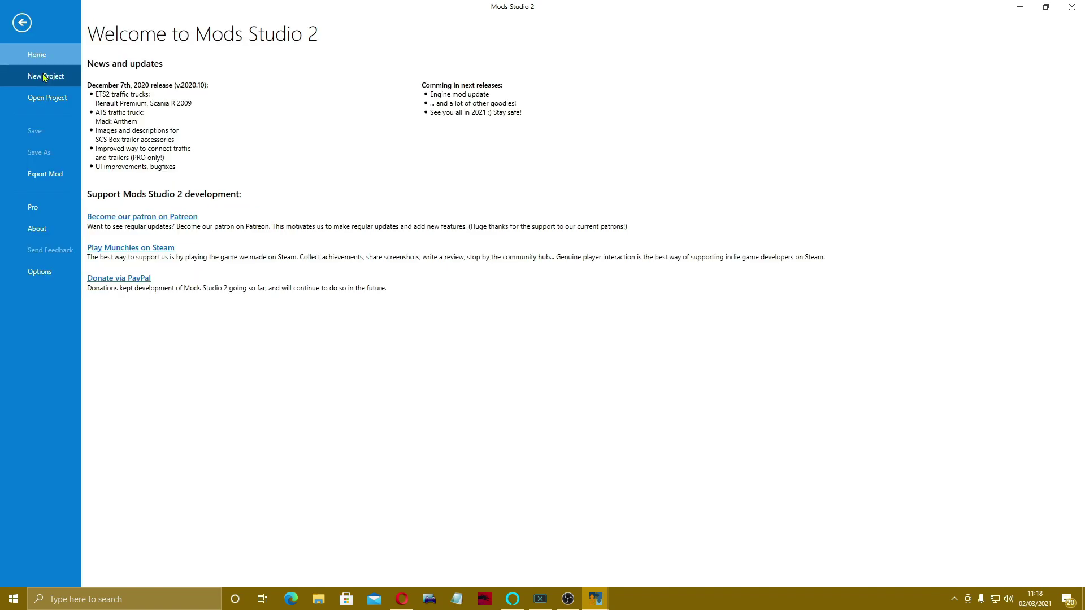
left_click(43, 73)
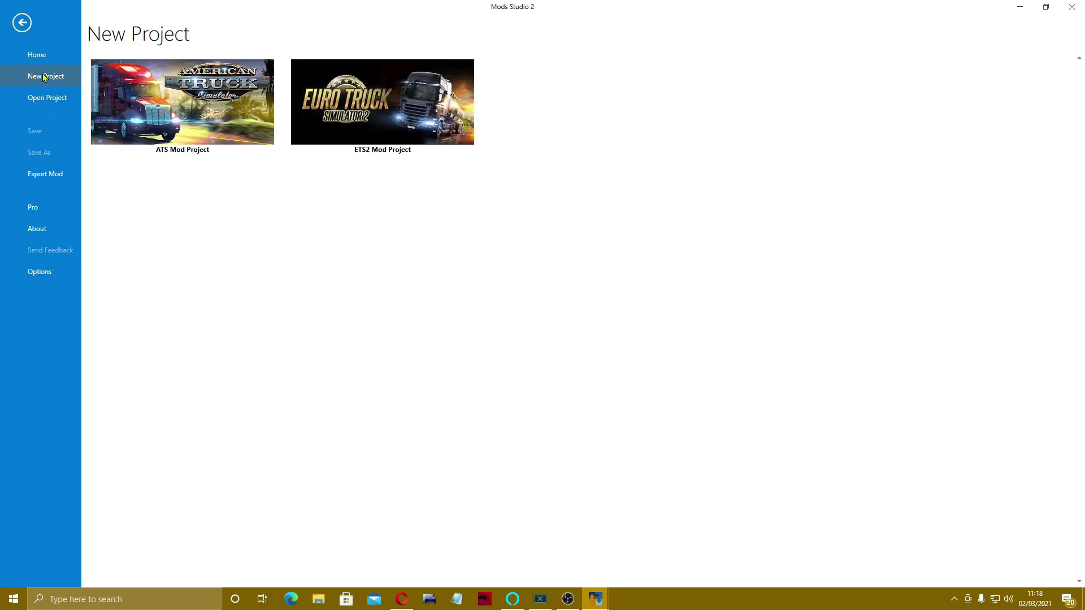
left_click(377, 119)
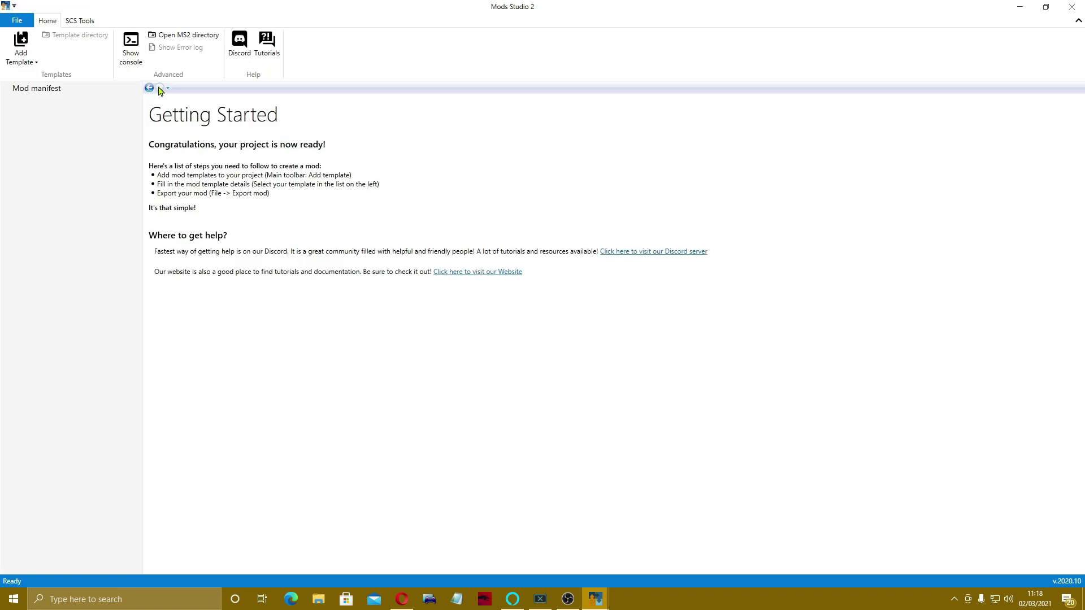
Step: Fill in the mod manifest with name 'too close', the author's name and version 1.0
left_click(37, 91)
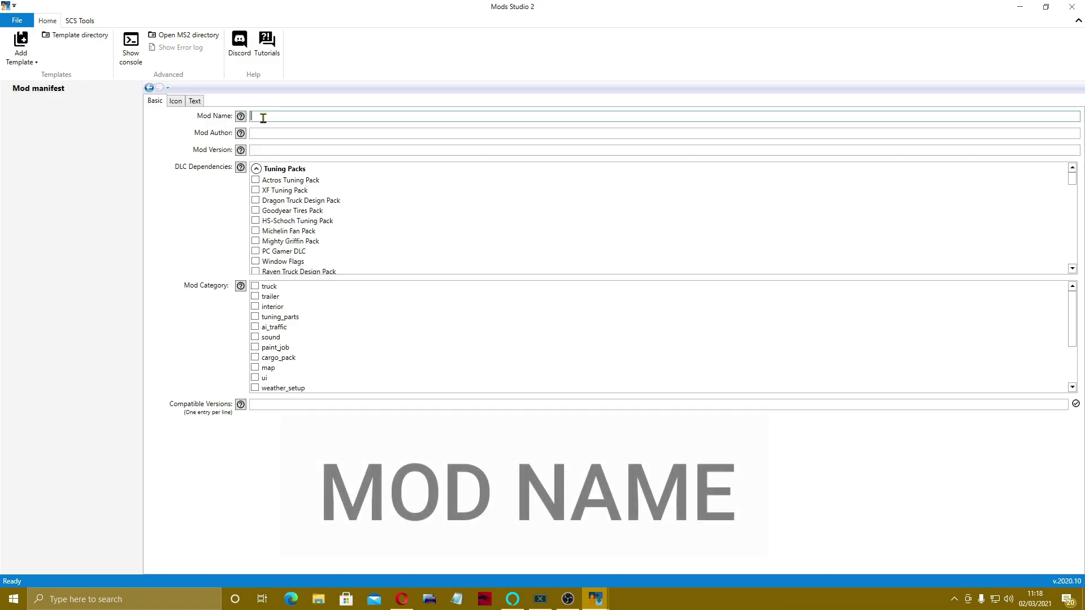
type("too close")
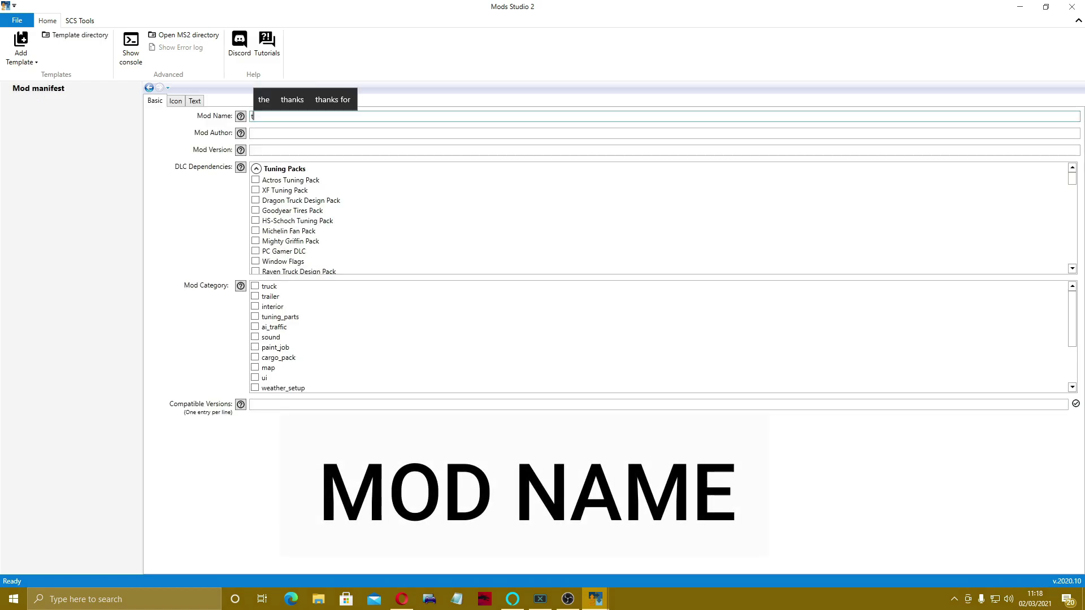
left_click(257, 133)
type("gt")
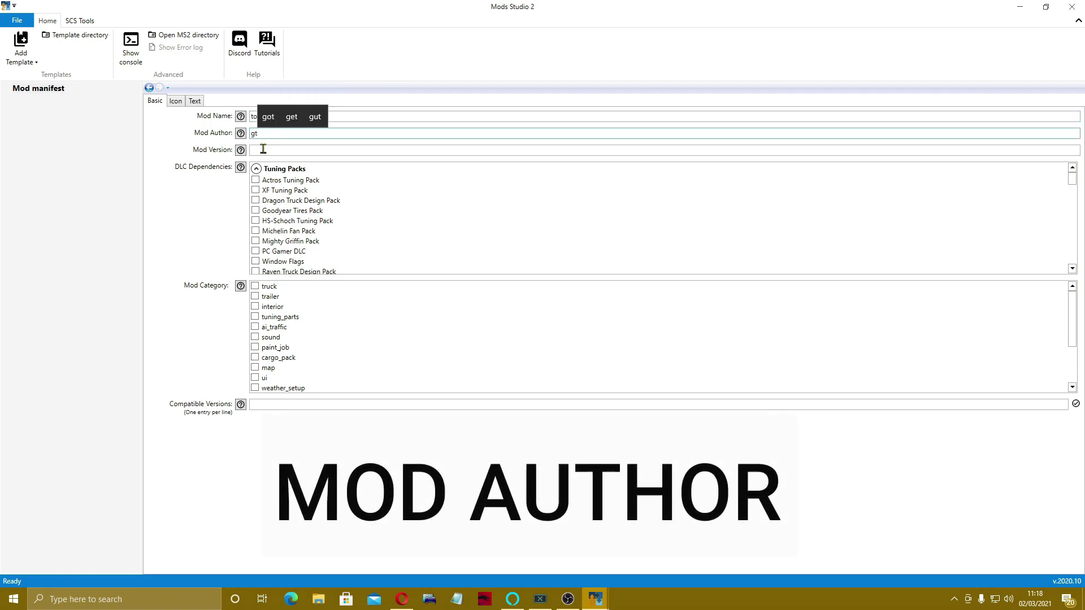
left_click(462, 150)
type("1.0")
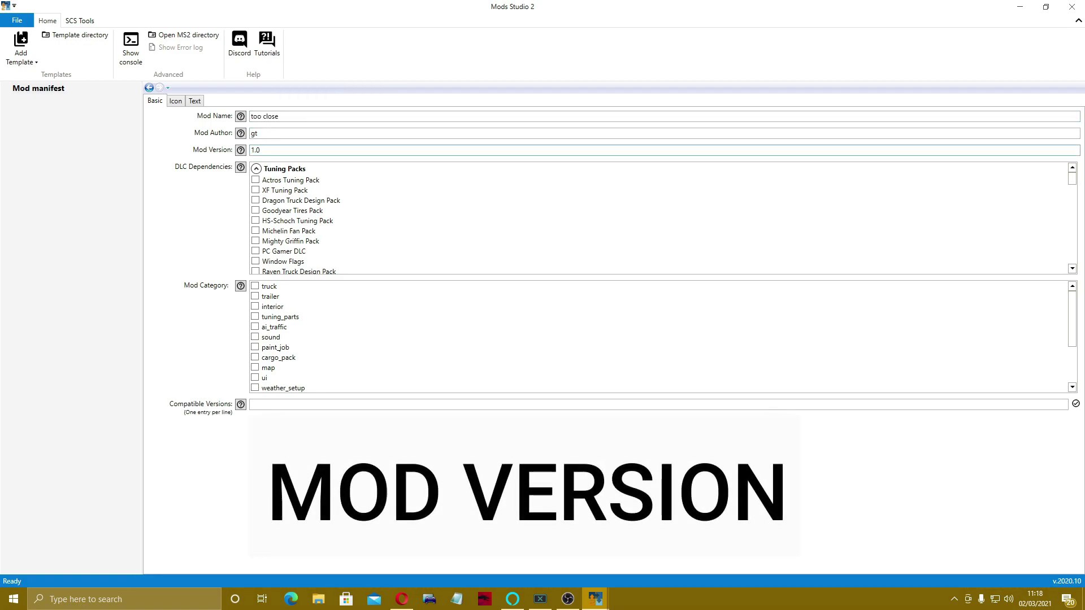
Step: Put the mod in the tuning_parts category and use the default mod icon
left_click(256, 317)
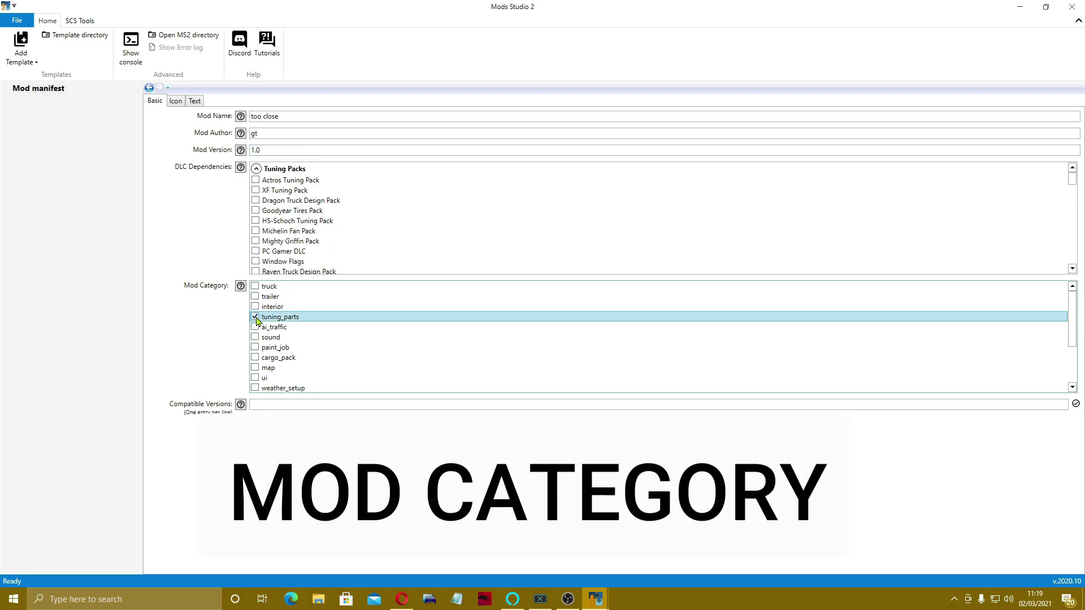
left_click(174, 103)
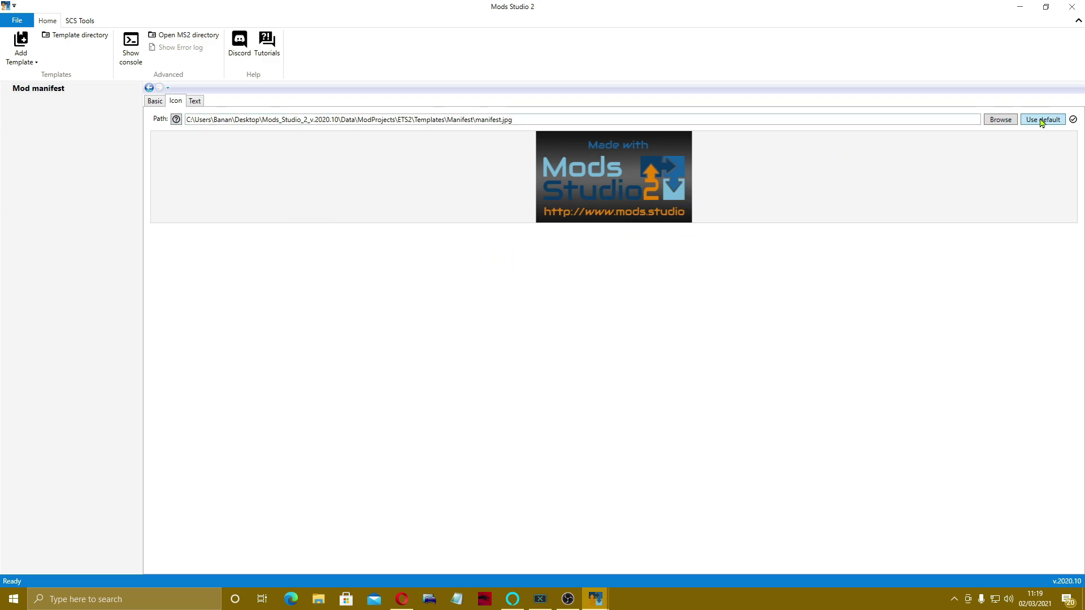
left_click(1073, 120)
Step: Enter 'too close mudflap' as the mod description
left_click(195, 100)
left_click(247, 128)
type("too")
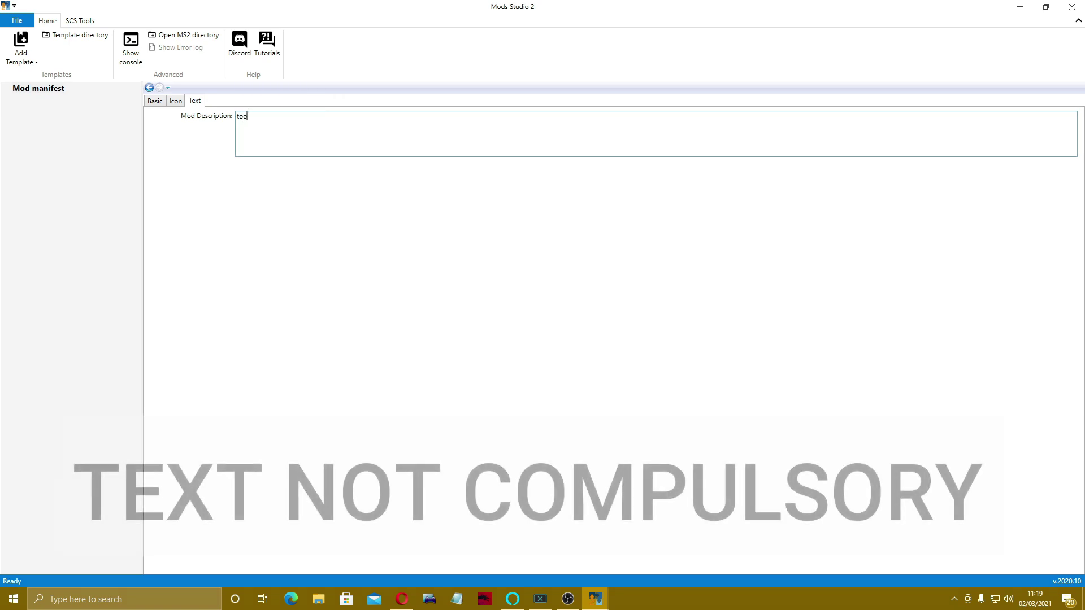
type(" close mudflap")
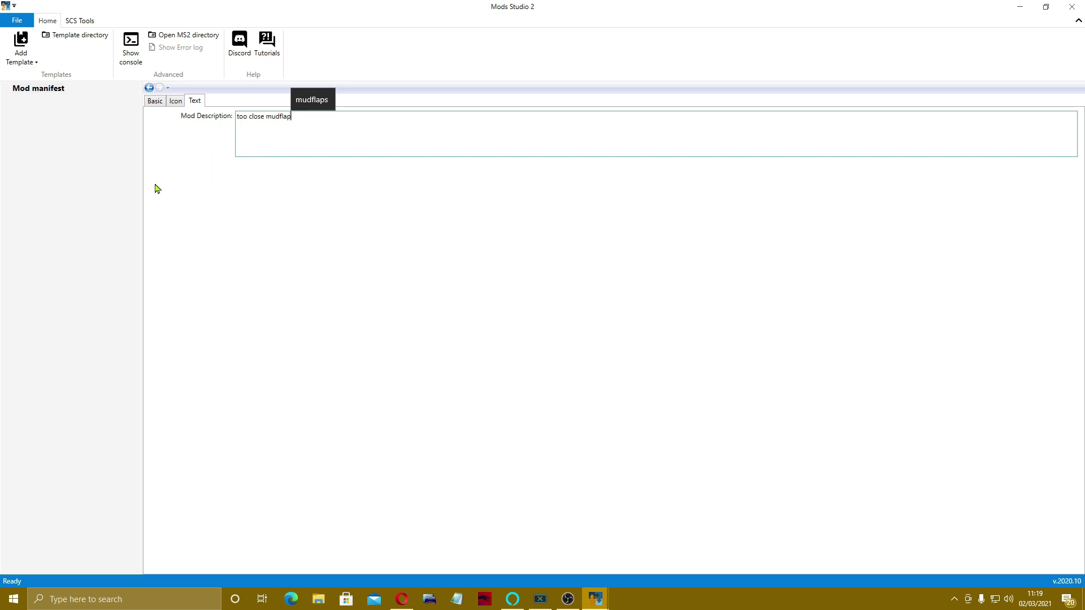
Step: Add a Trailer mudflaps template and tick Box trailer as its trailer
left_click(22, 57)
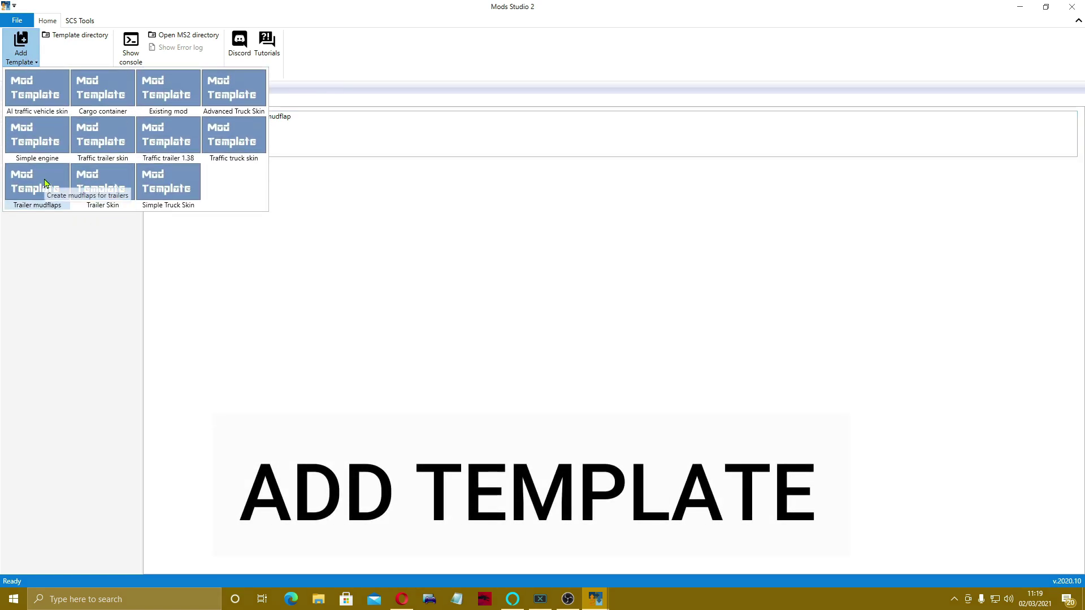
left_click(47, 206)
double_click(51, 100)
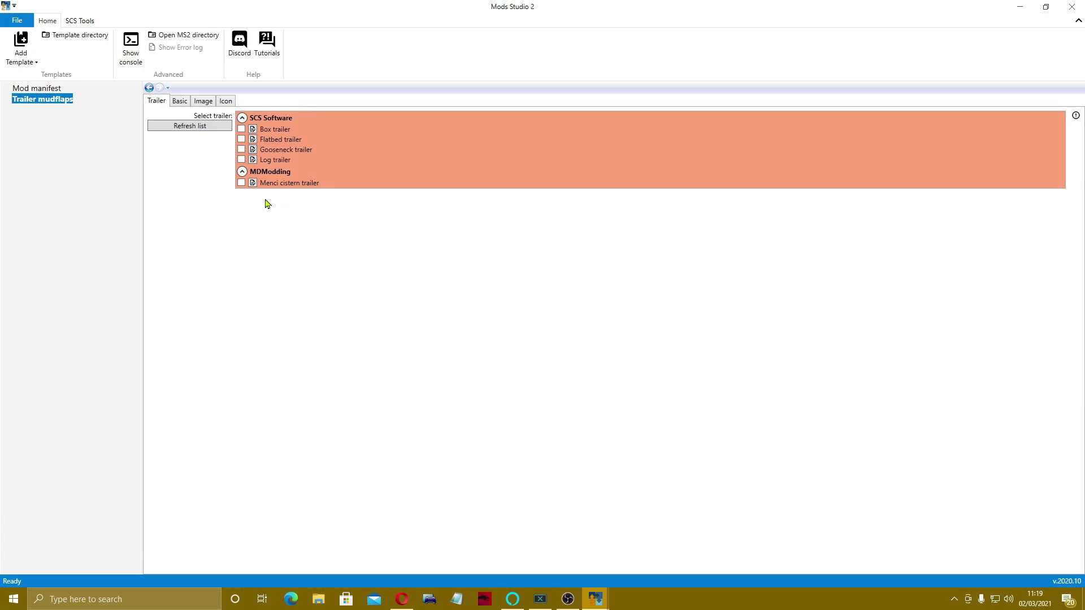
left_click(242, 129)
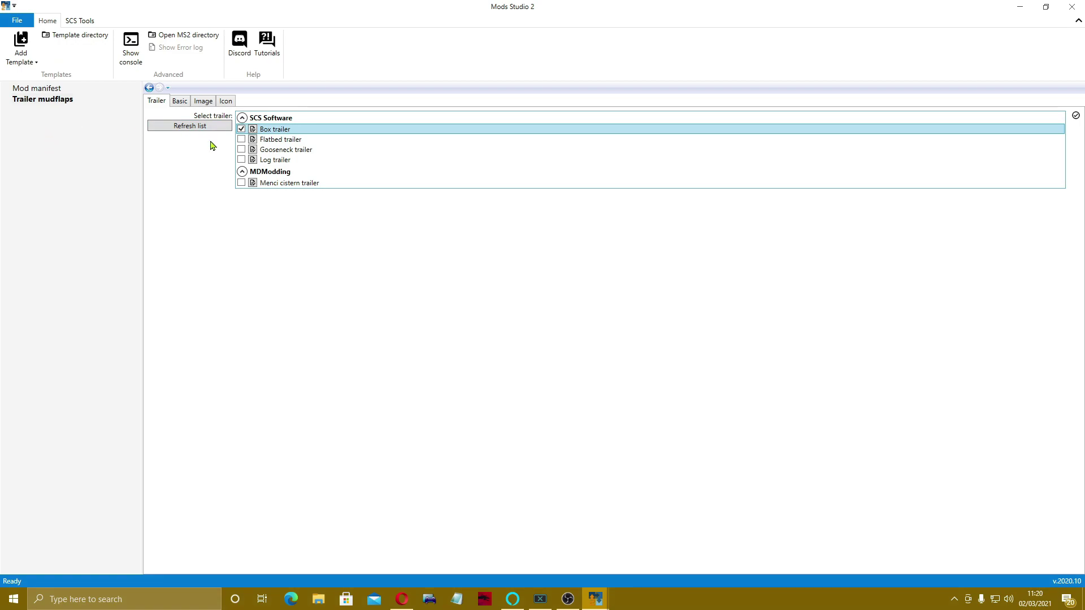
Step: Enter 'tooclose' as the mudflap's internal name and display name, and set its price to 1
left_click(175, 102)
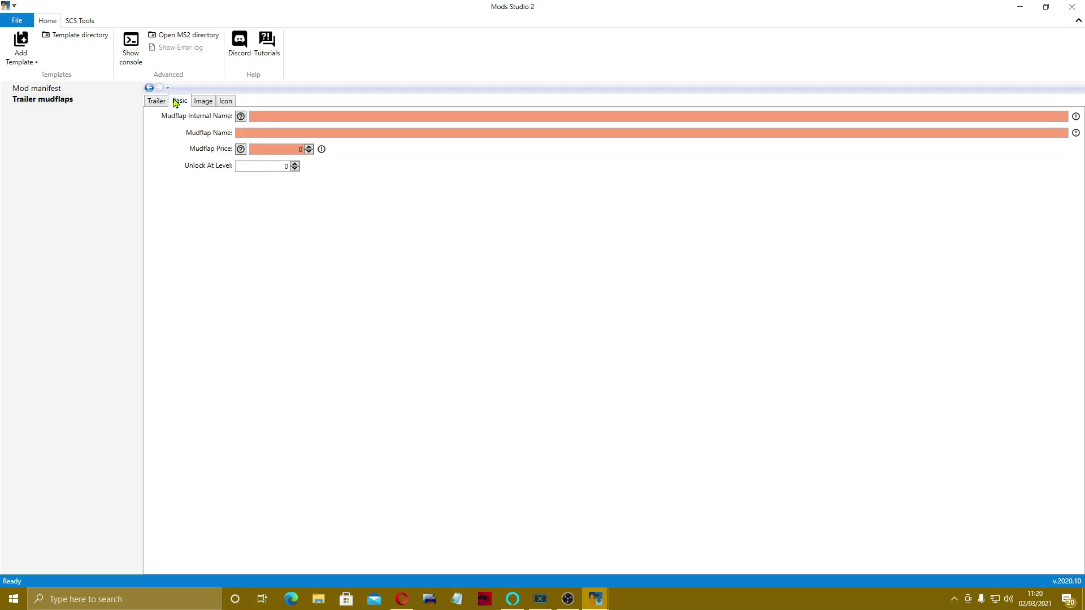
left_click(258, 118)
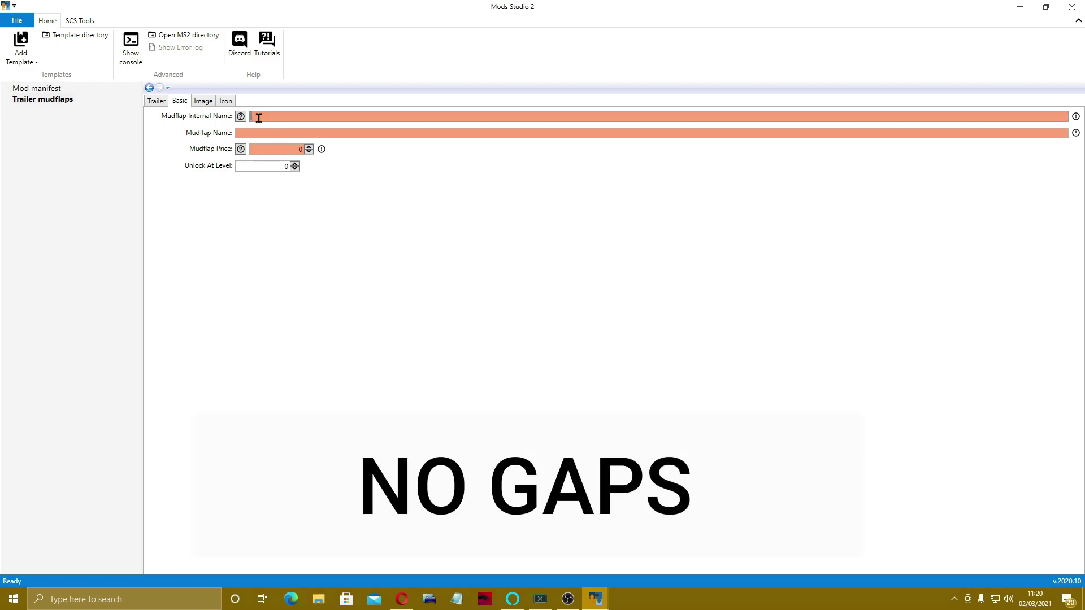
type("tooc")
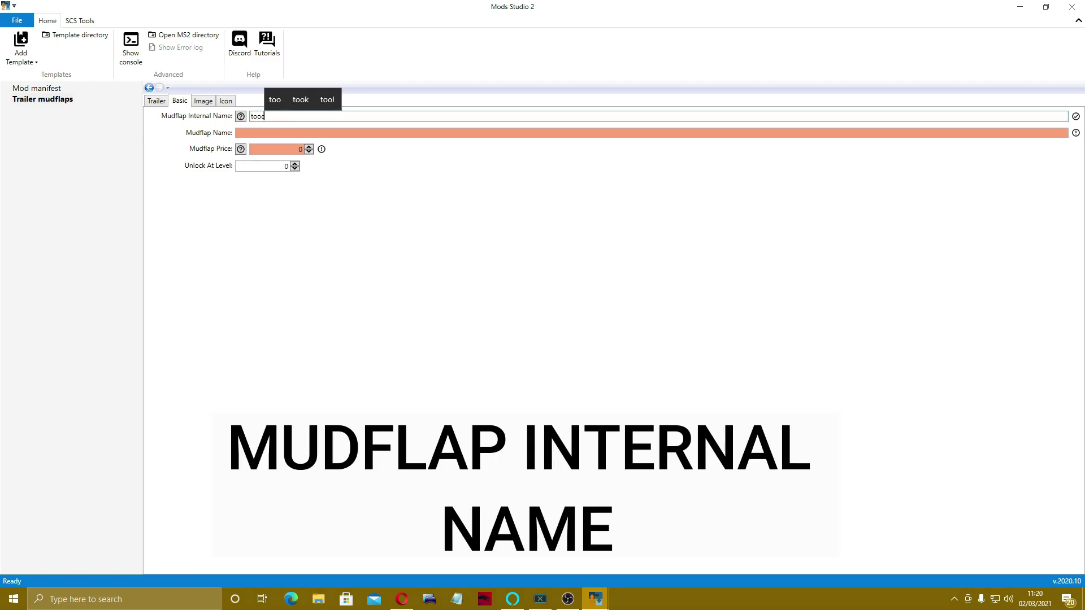
type("lose")
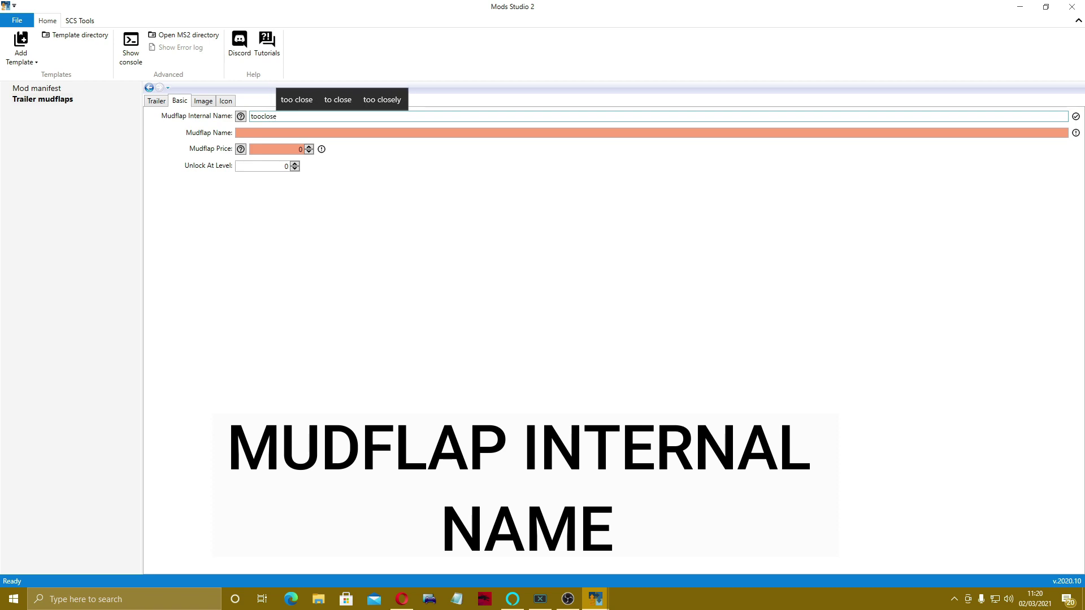
key("Tab")
type("tooc")
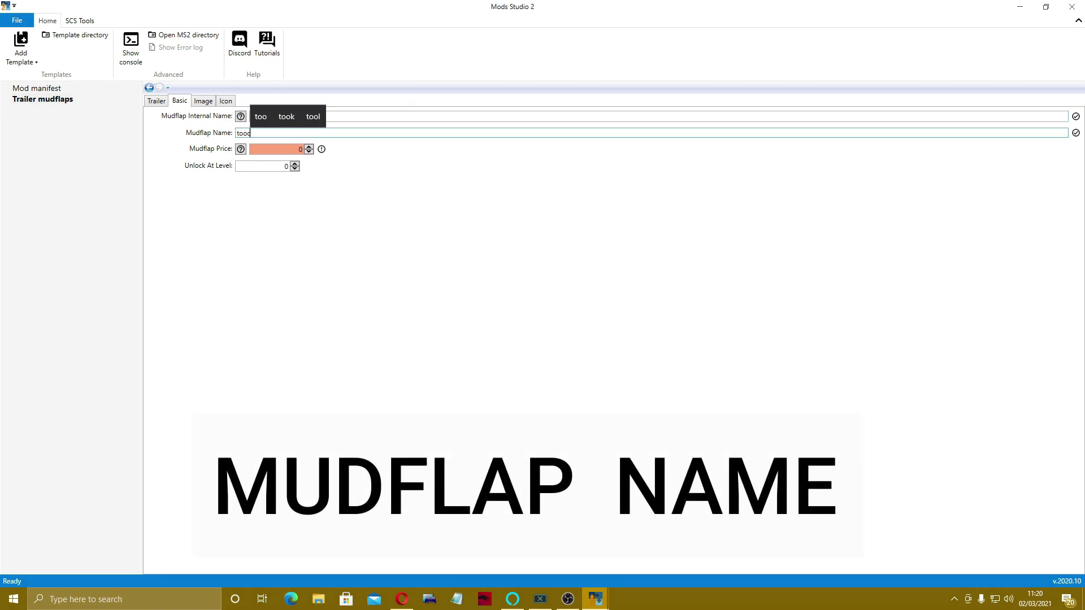
type("lose")
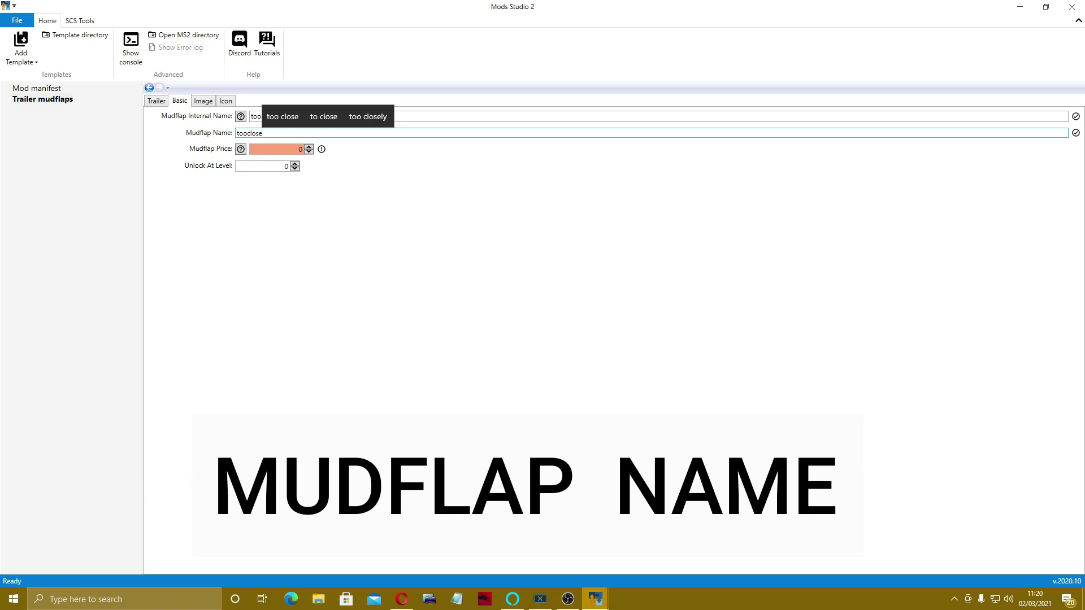
left_click(309, 146)
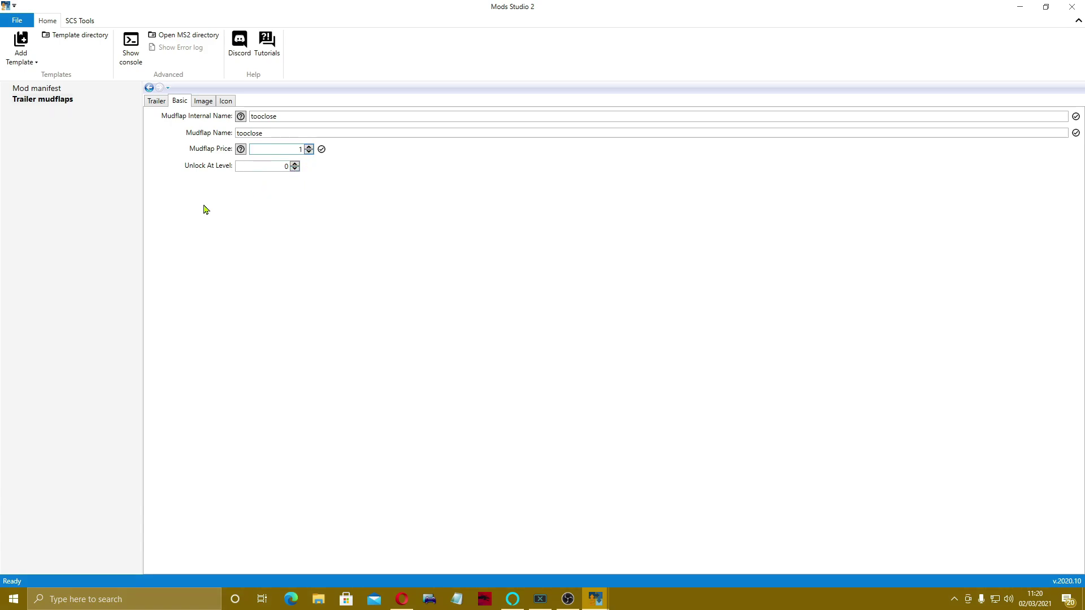
Step: Load GGT TRAILER MUDFLAPS TEST.png from the Desktop as the mudflap image
left_click(201, 105)
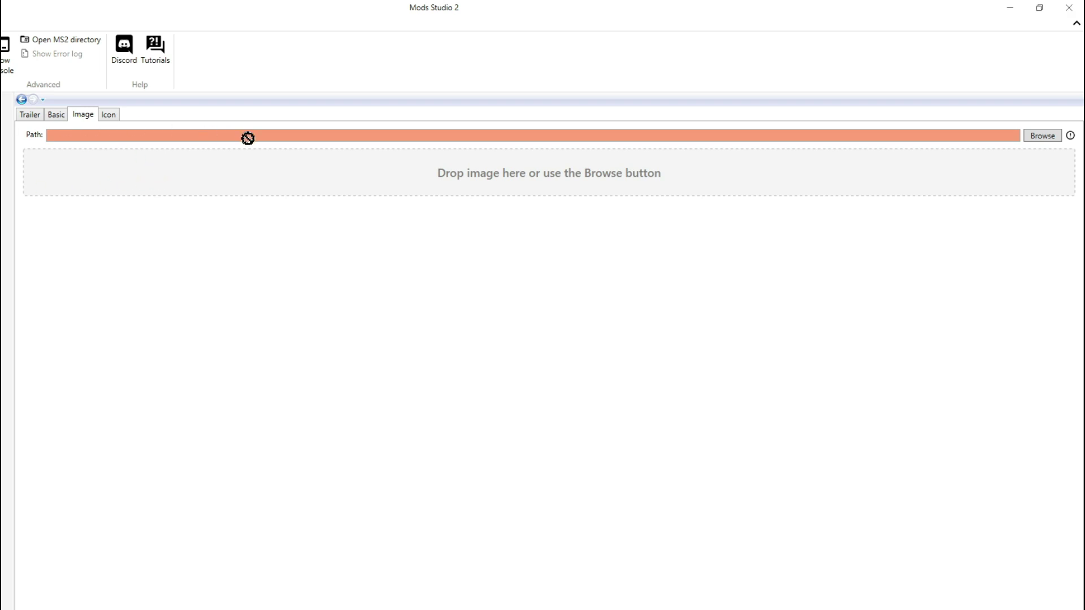
left_click_drag(247, 138, 486, 177)
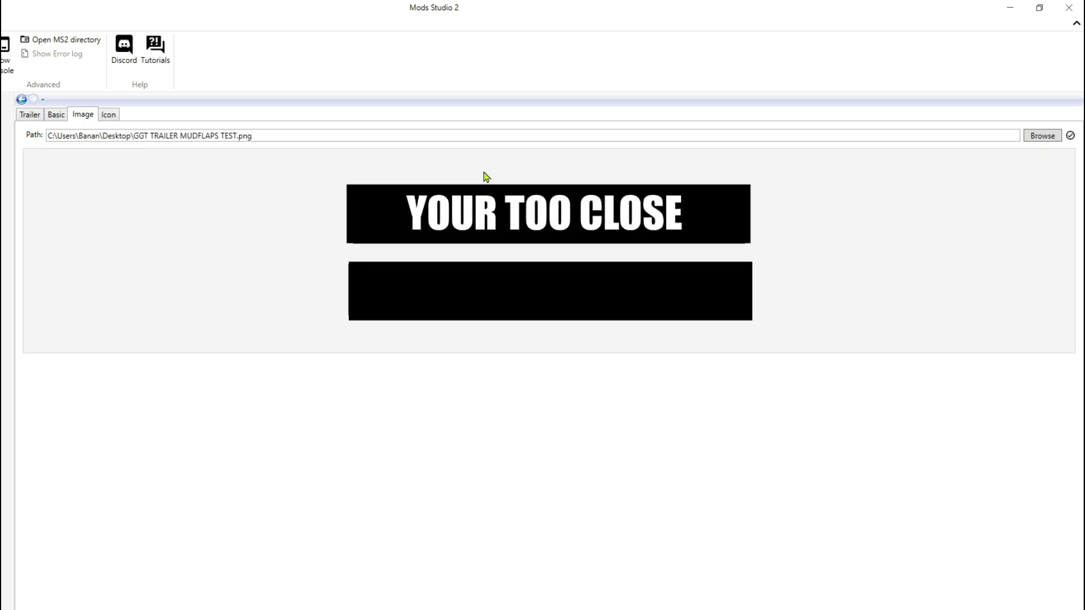
left_click(109, 116)
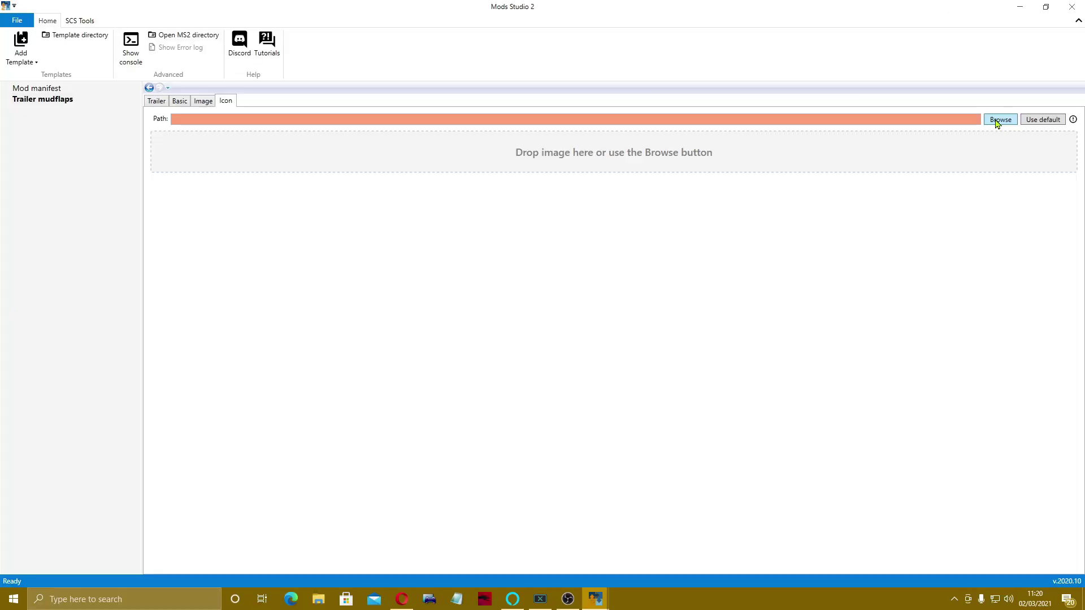
Step: Set the mudflap icon to mudflap_icon.png from the TrailerMudflap template folder
left_click(999, 119)
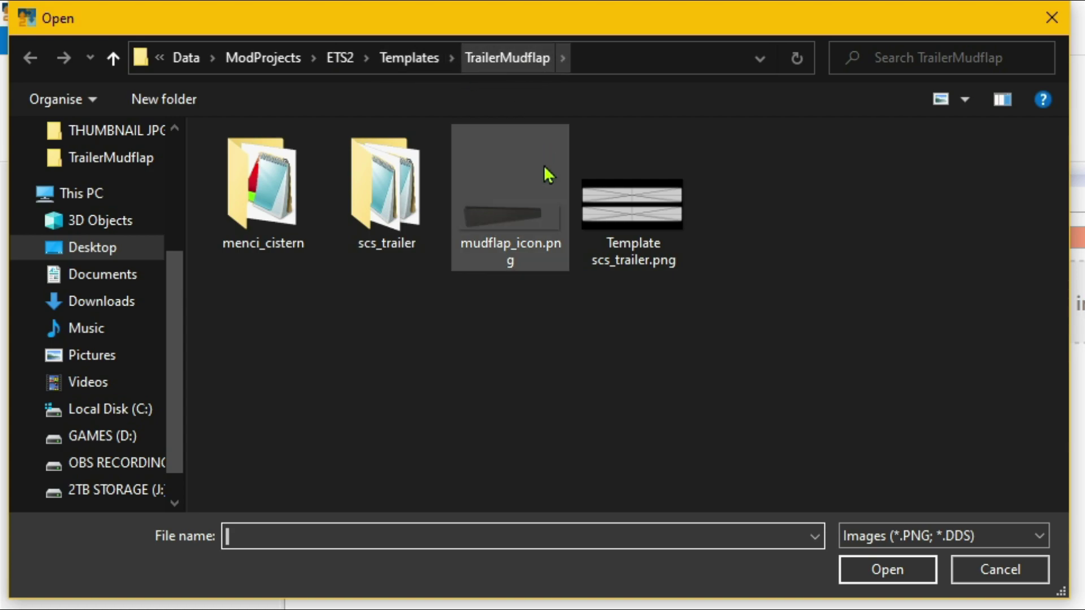
left_click(519, 221)
left_click(916, 582)
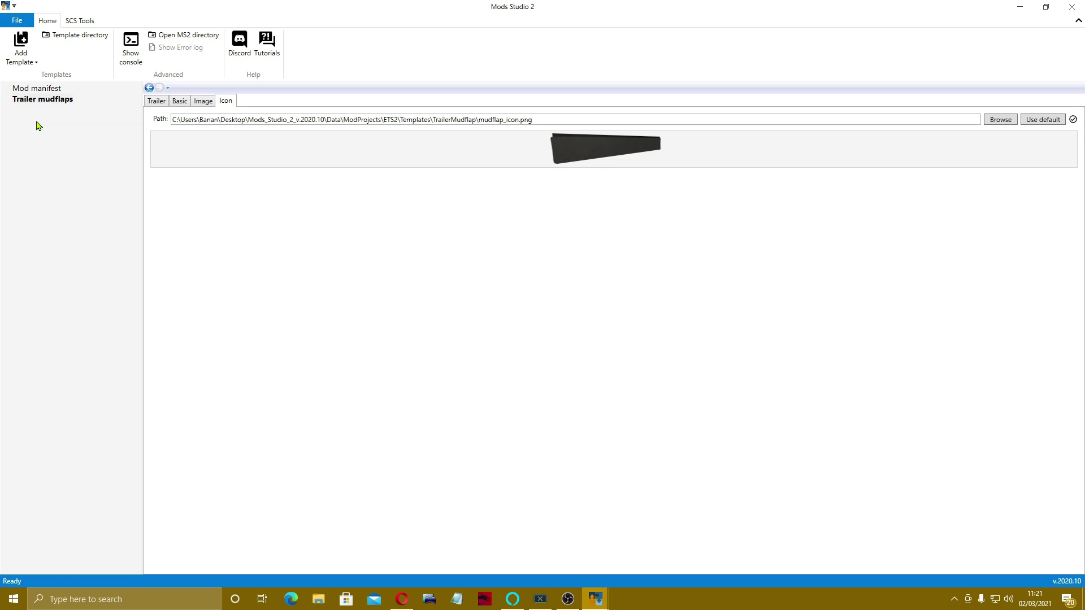
left_click(17, 21)
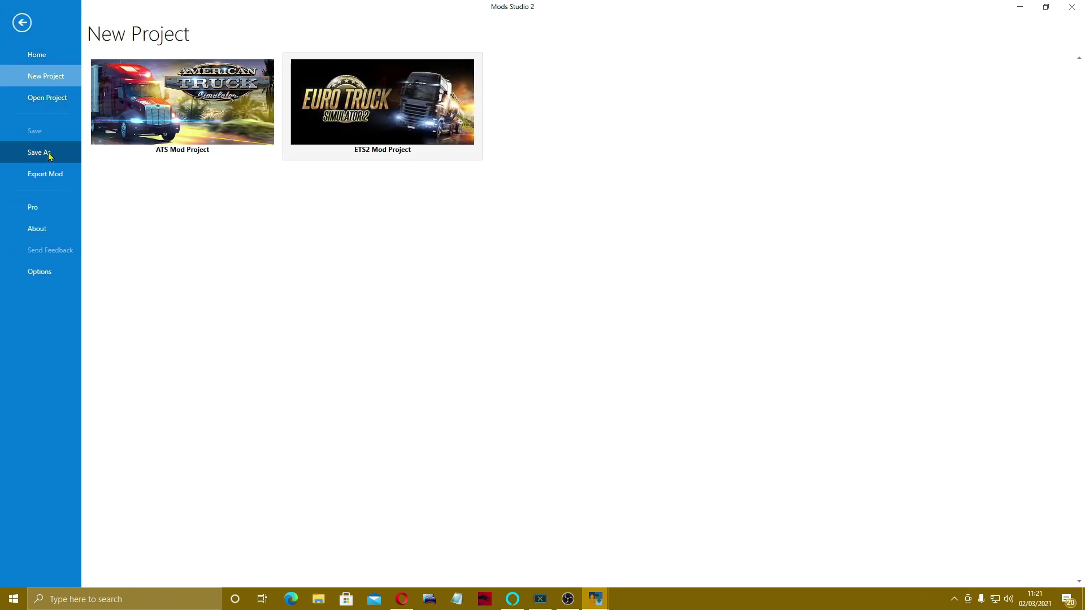
Step: Save the project to the Desktop under the name 'too close'
left_click(49, 153)
type("t")
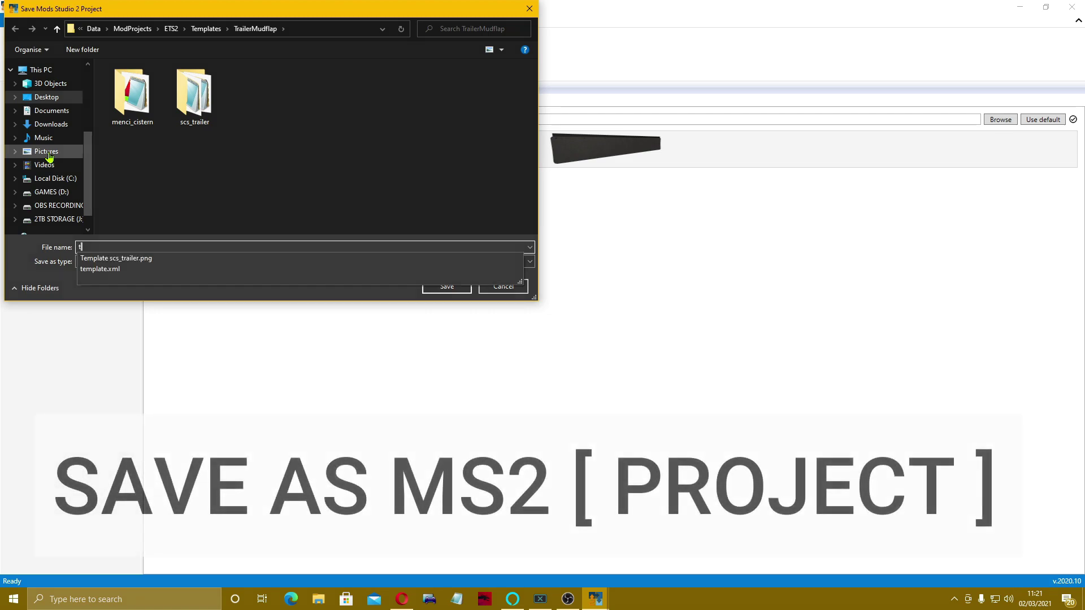
type("oo close")
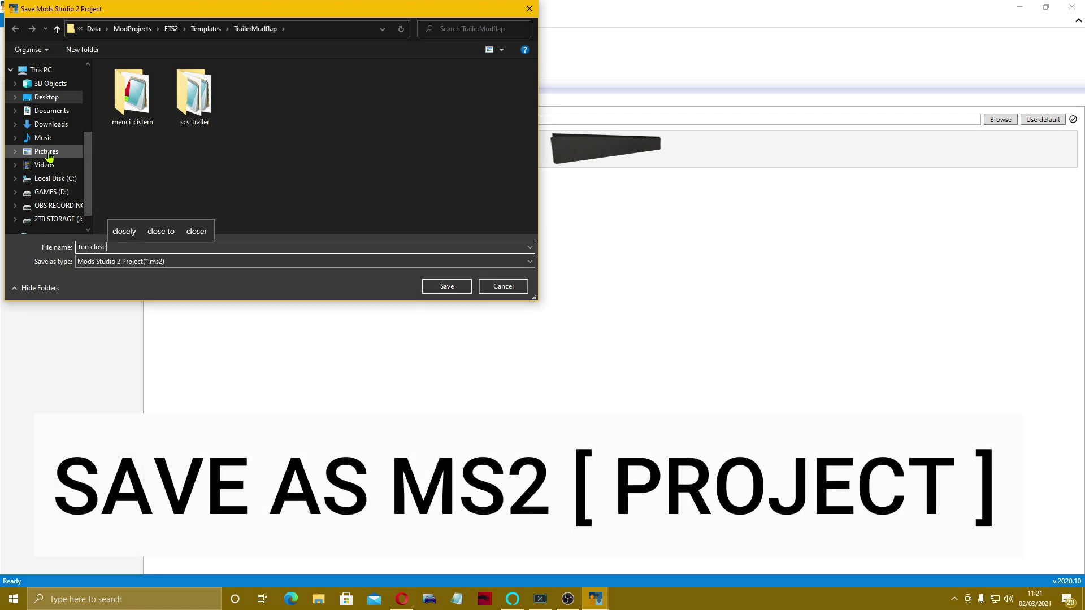
left_click(46, 98)
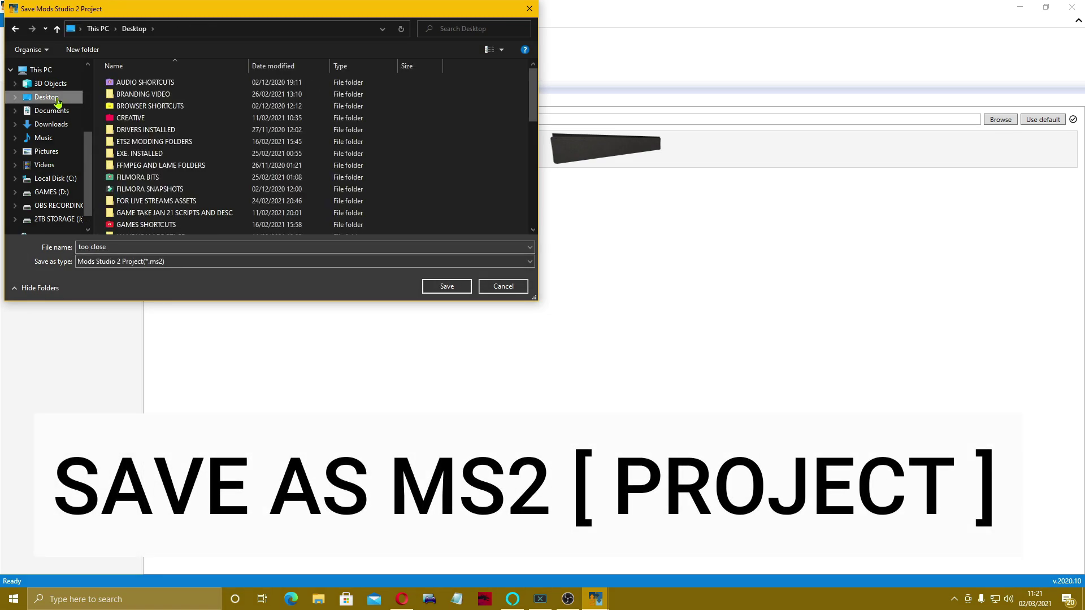
left_click(460, 287)
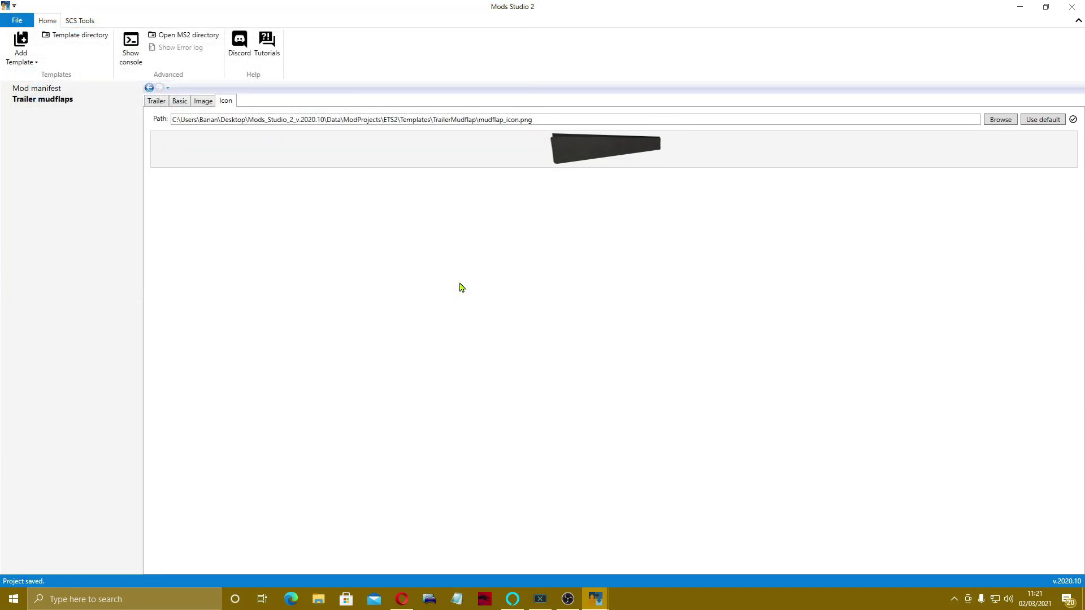
Step: Export the mod as the SCS file 'too close' and show it in its folder
left_click(18, 23)
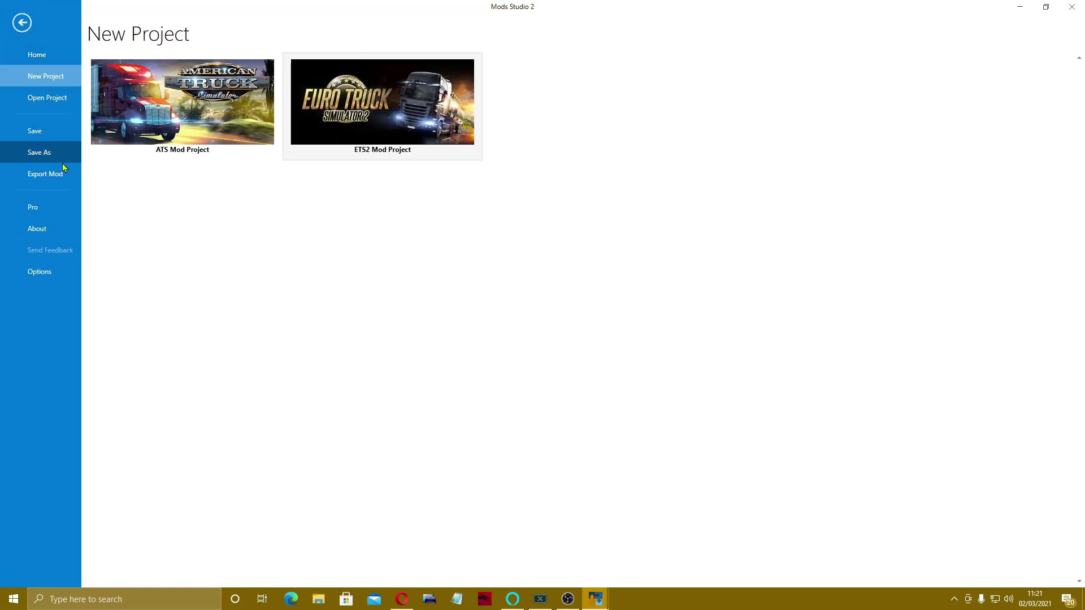
left_click(58, 177)
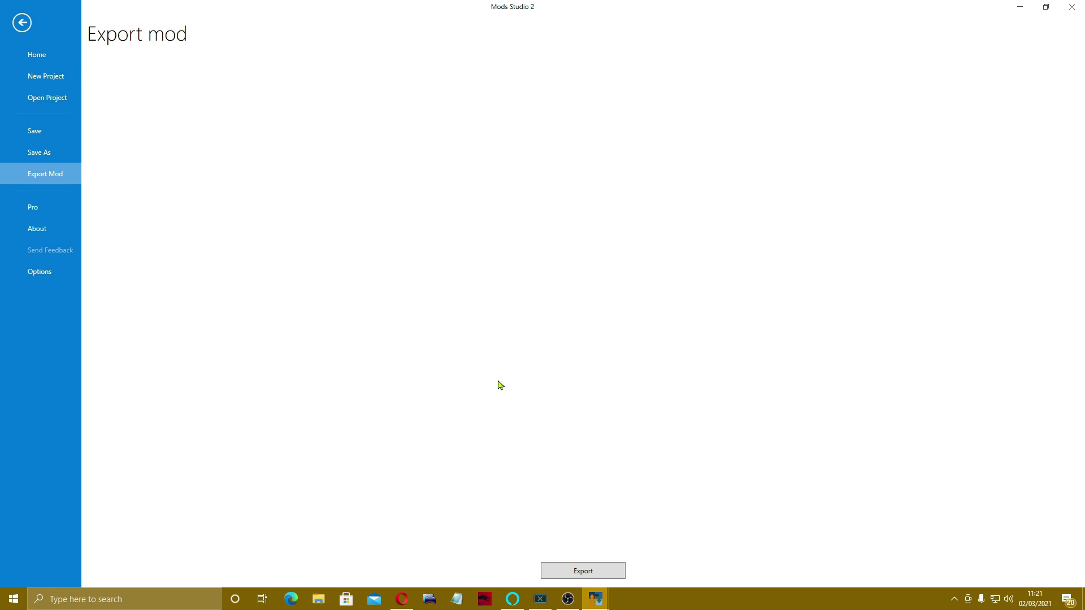
left_click(601, 573)
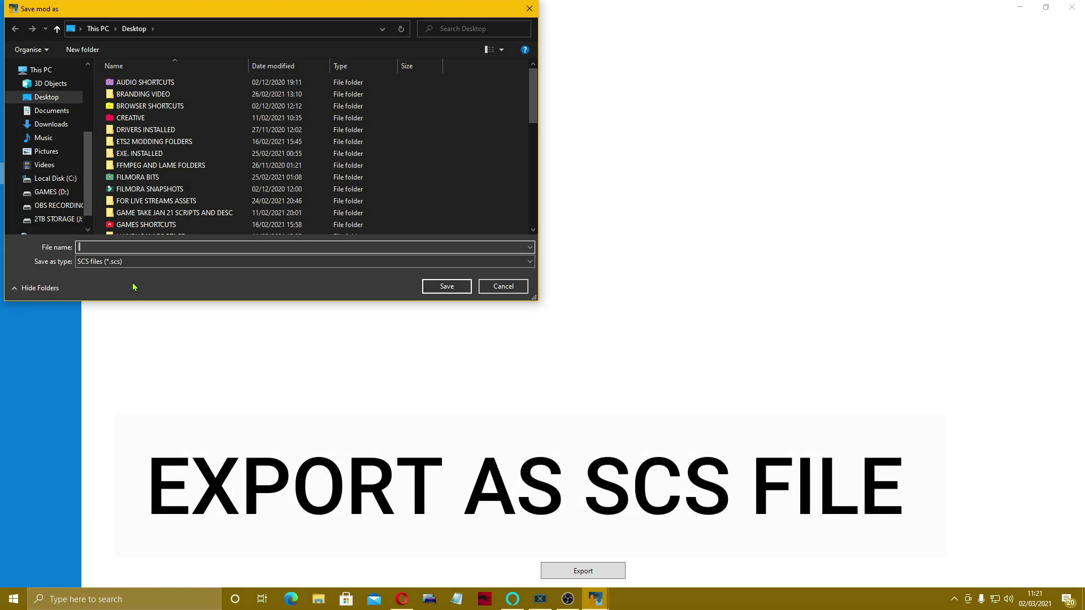
type("too")
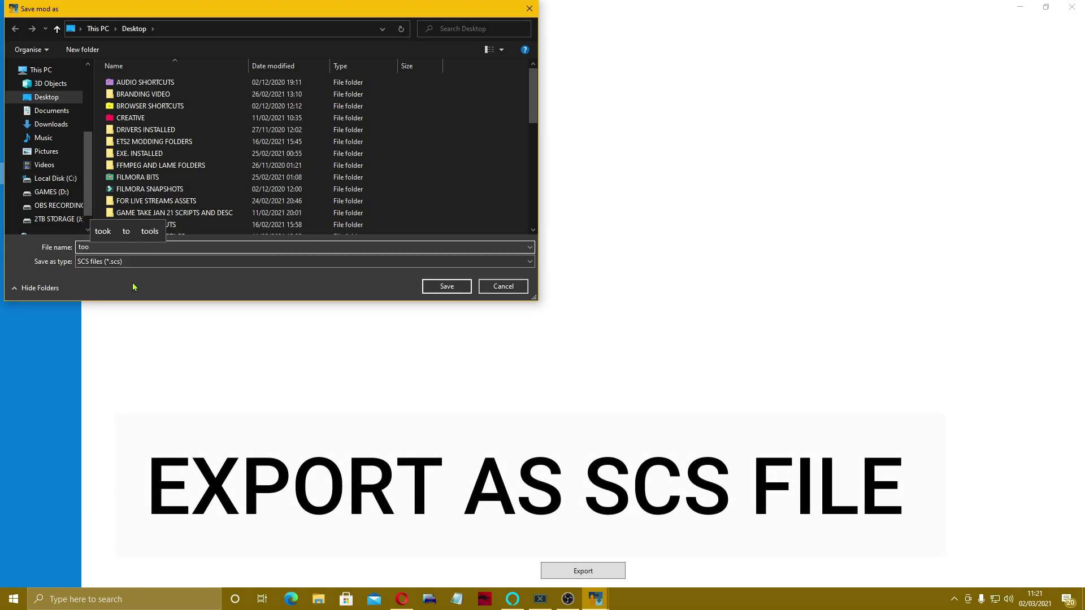
type(" clo")
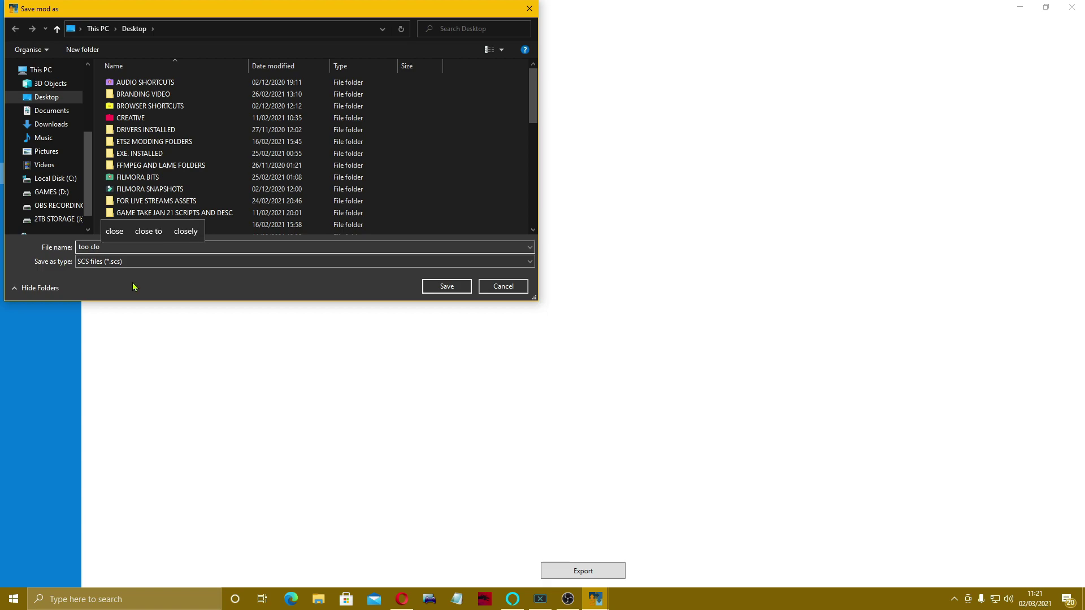
type("se")
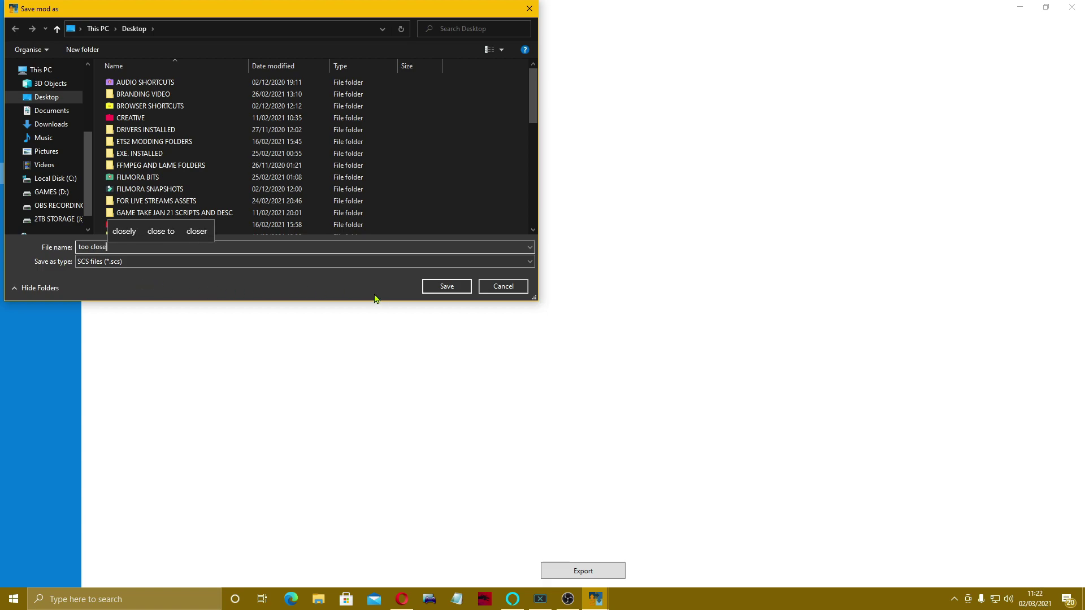
left_click(447, 287)
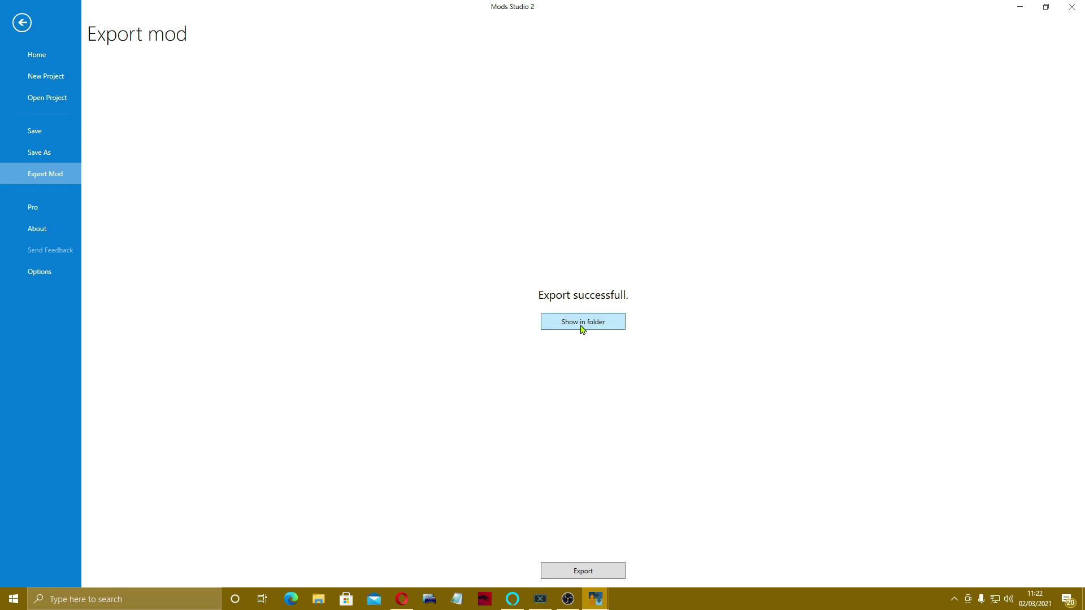
left_click(582, 329)
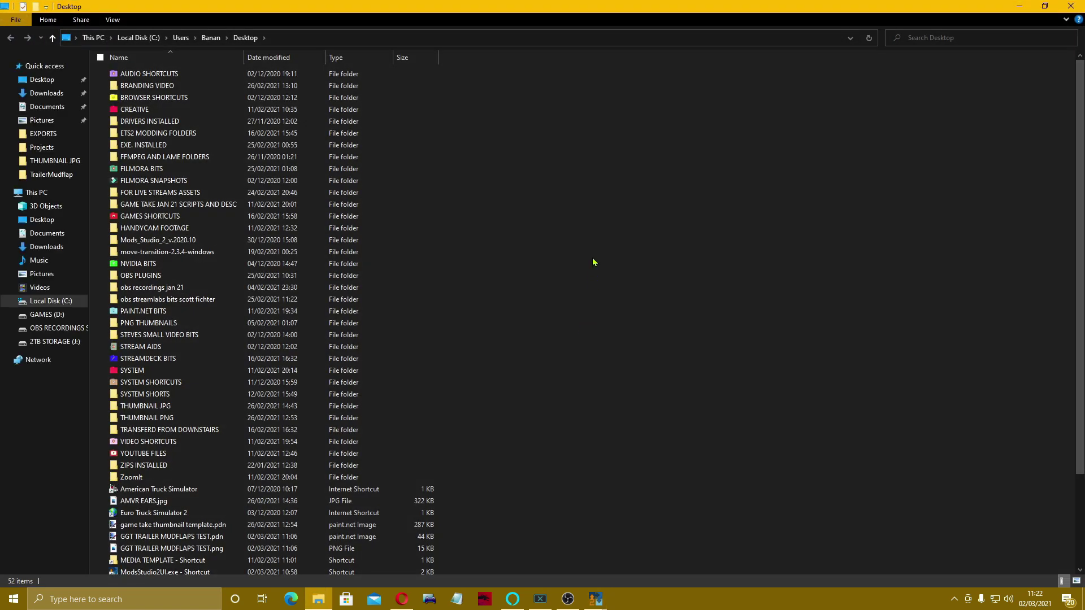
Step: Close the Desktop folder window and Mods Studio 2
scroll(218, 475, "down", 3)
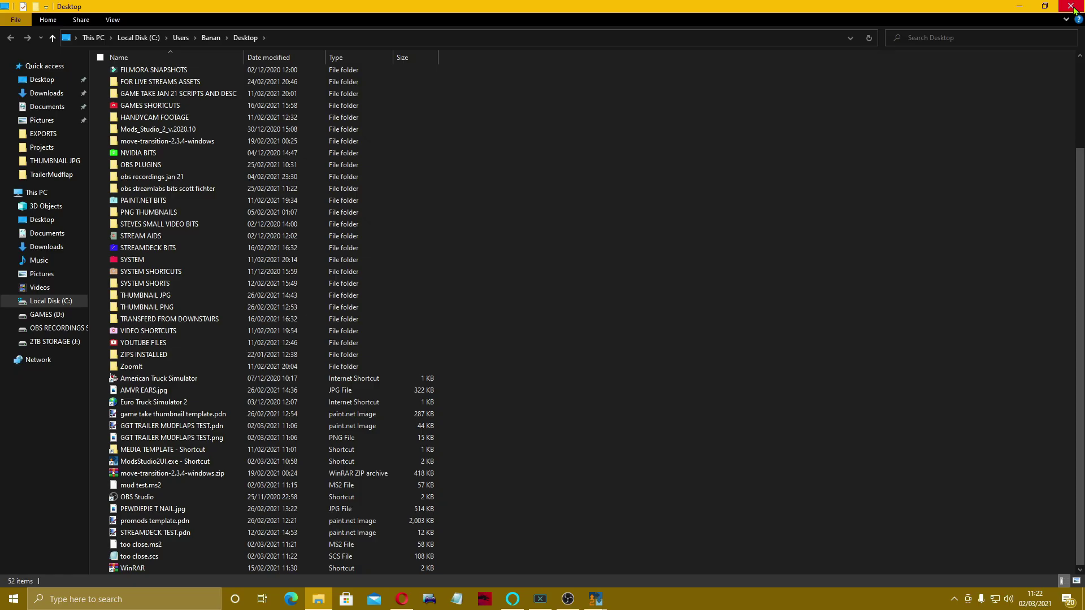
left_click(1075, 8)
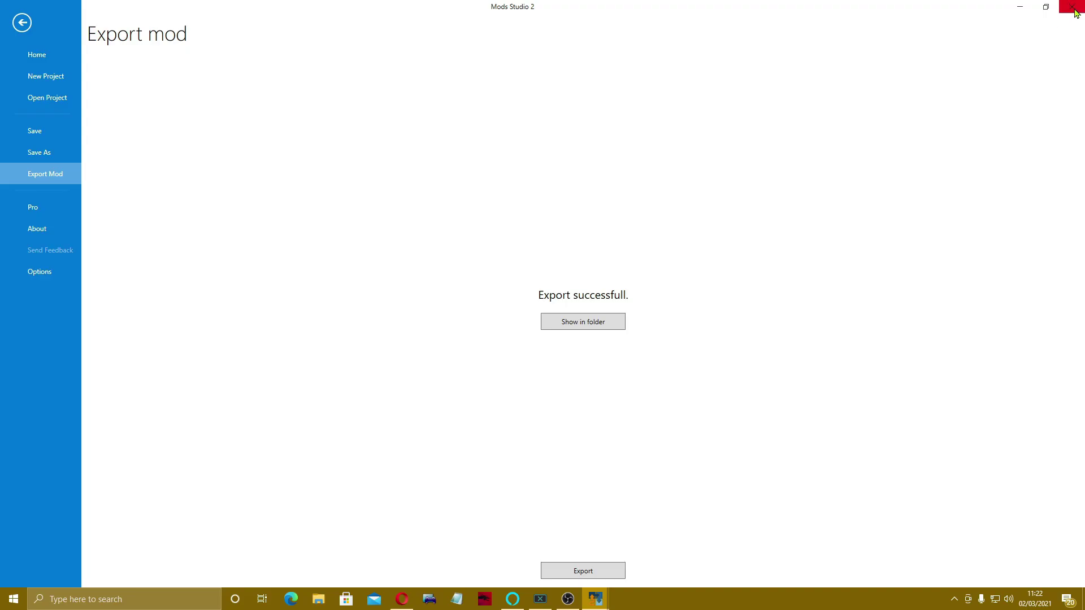
left_click(1075, 8)
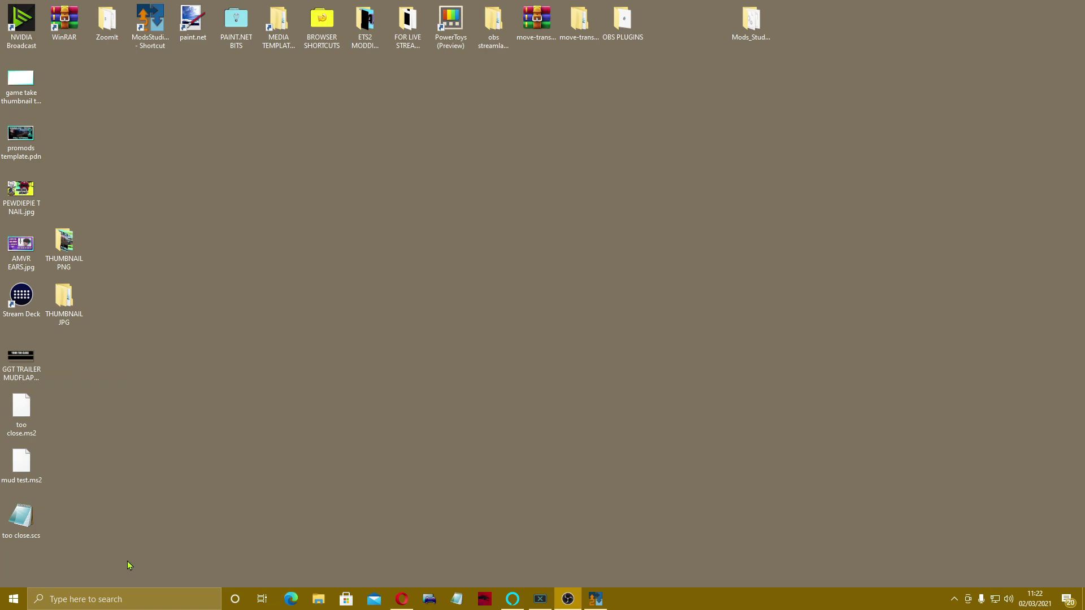
Step: Move too close.scs from the Desktop into Documents\Euro Truck Simulator 2\mod
left_click(320, 604)
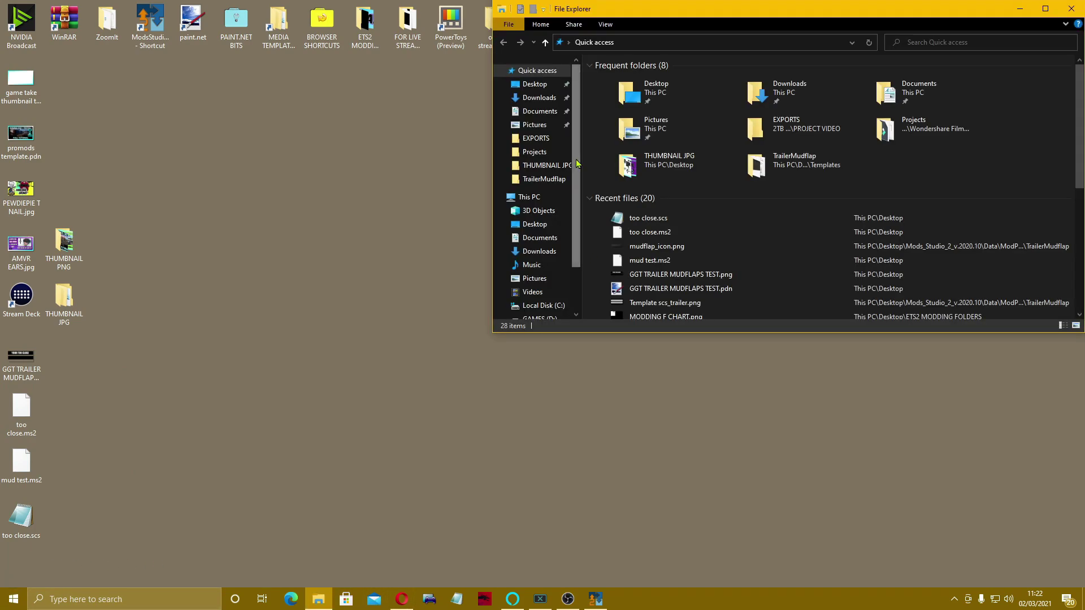
left_click(552, 113)
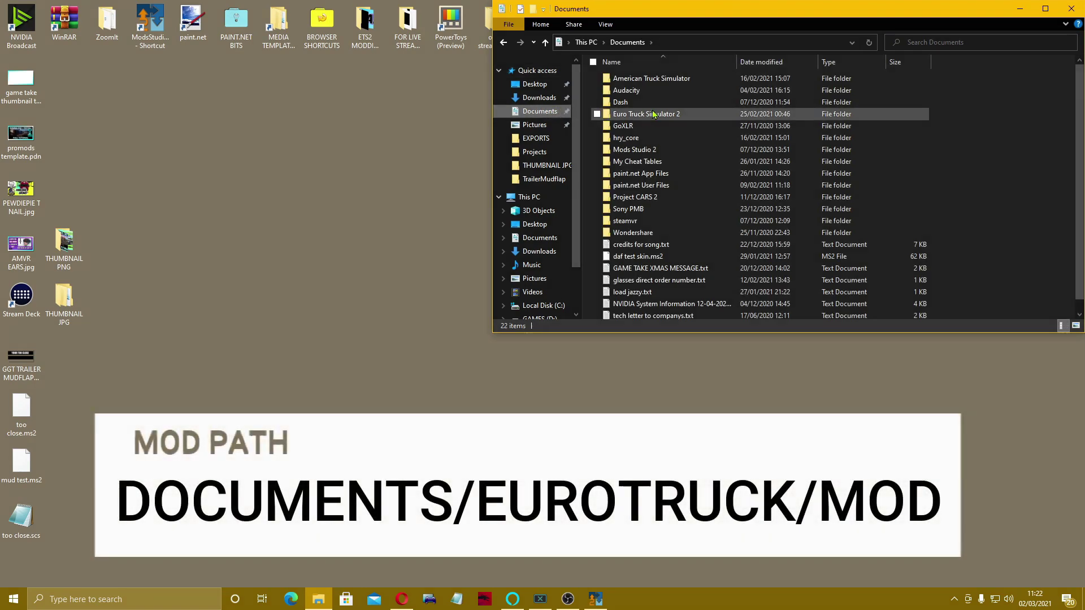
double_click(661, 114)
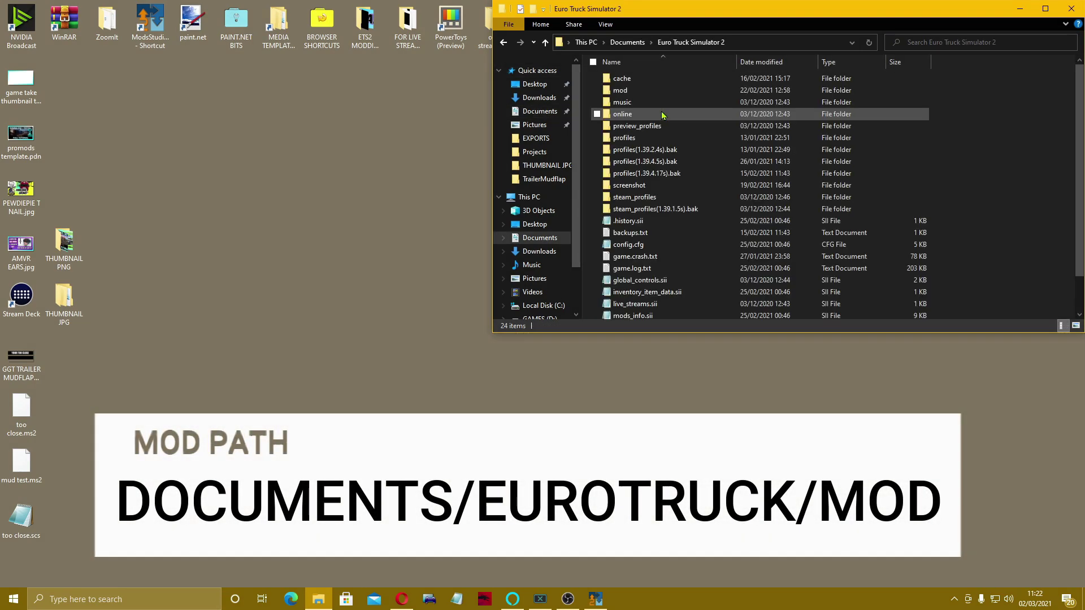
double_click(644, 92)
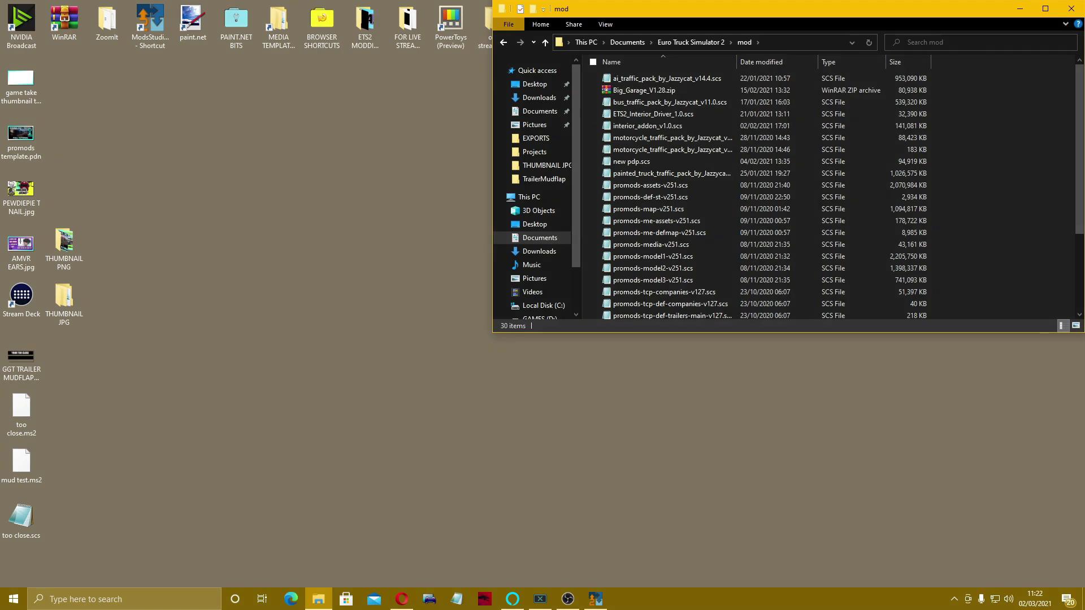
left_click_drag(25, 532, 1009, 260)
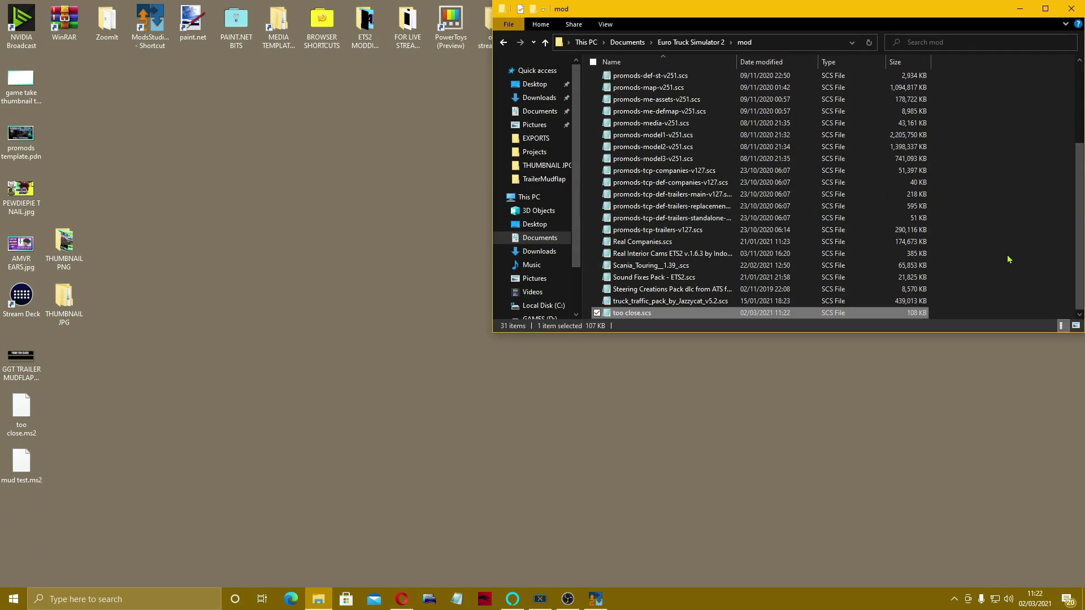
Step: Activate the 'too close' mod in the ETS2 Mod Manager and confirm the changes
left_click(1071, 9)
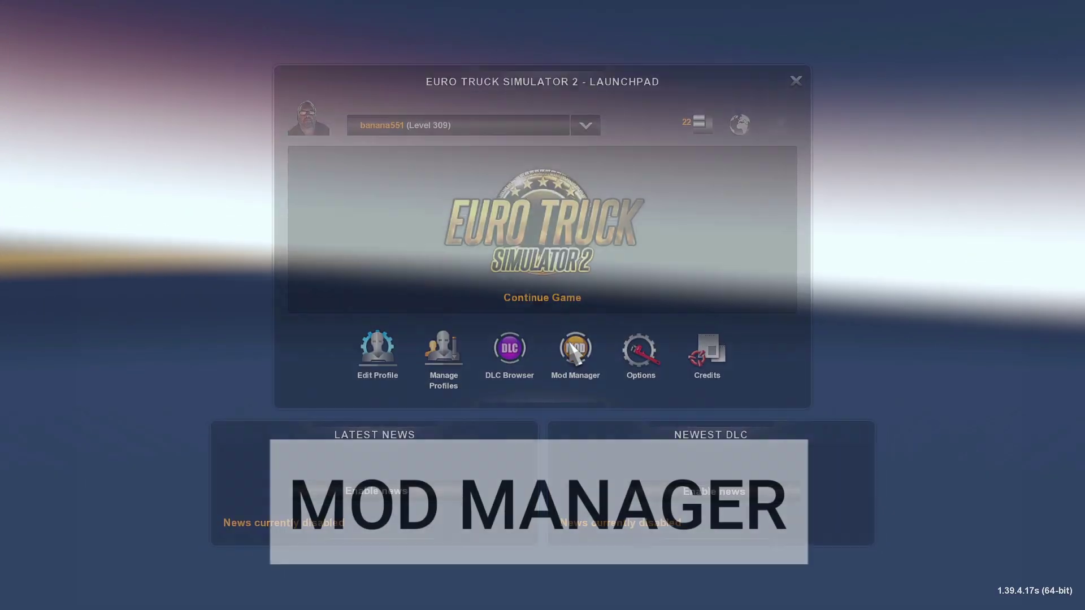
left_click(572, 350)
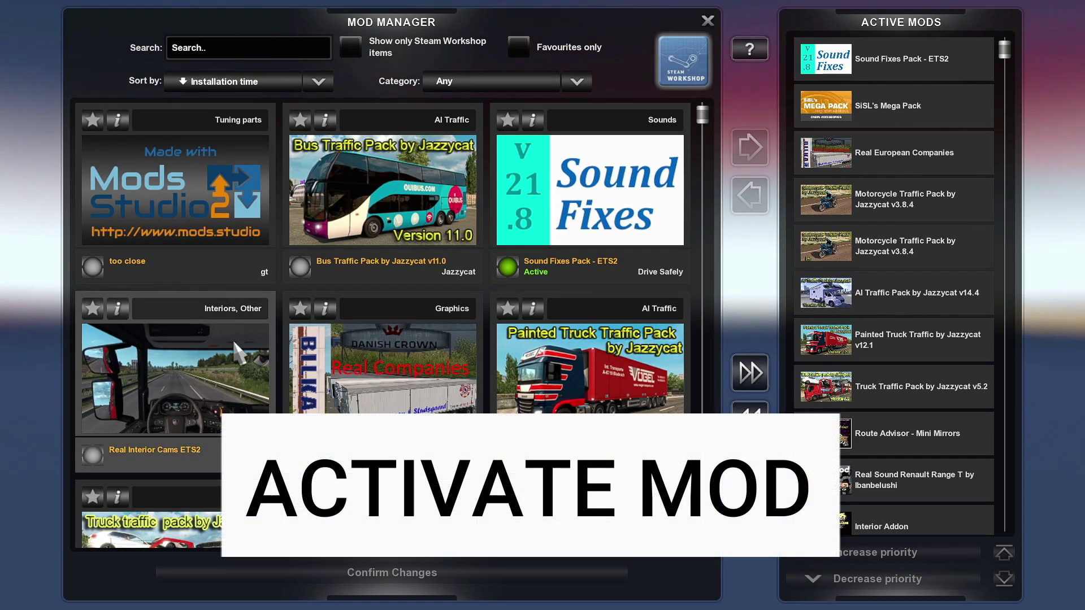
left_click(91, 270)
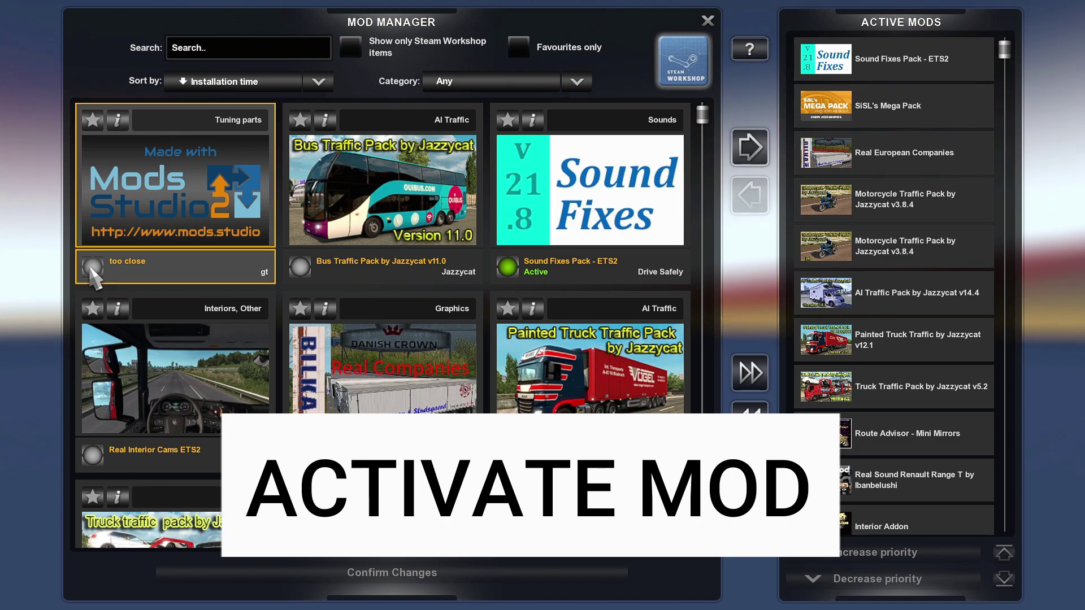
left_click(748, 154)
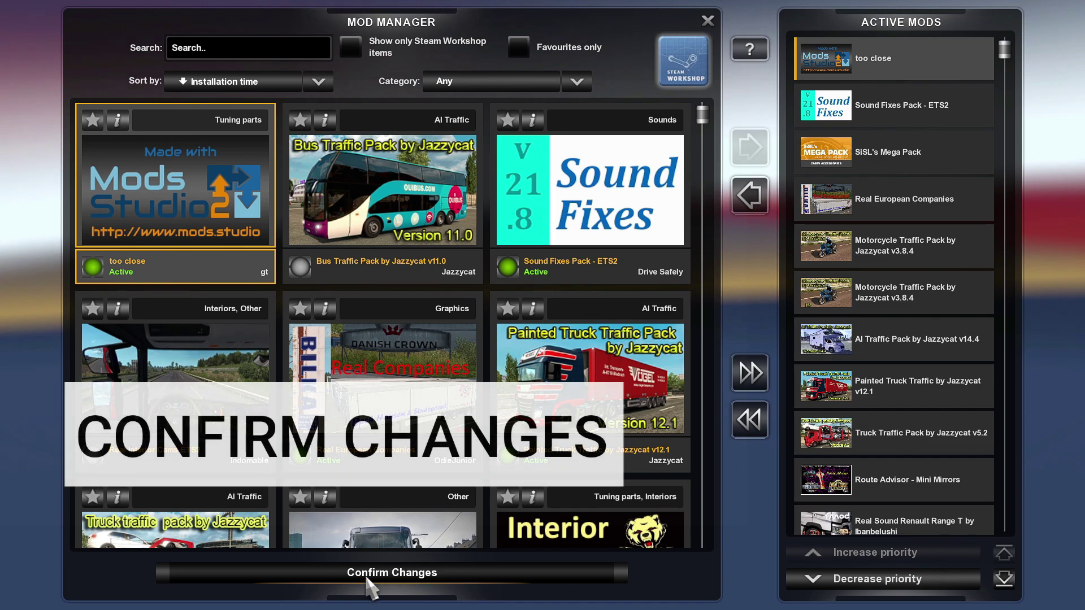
left_click(368, 577)
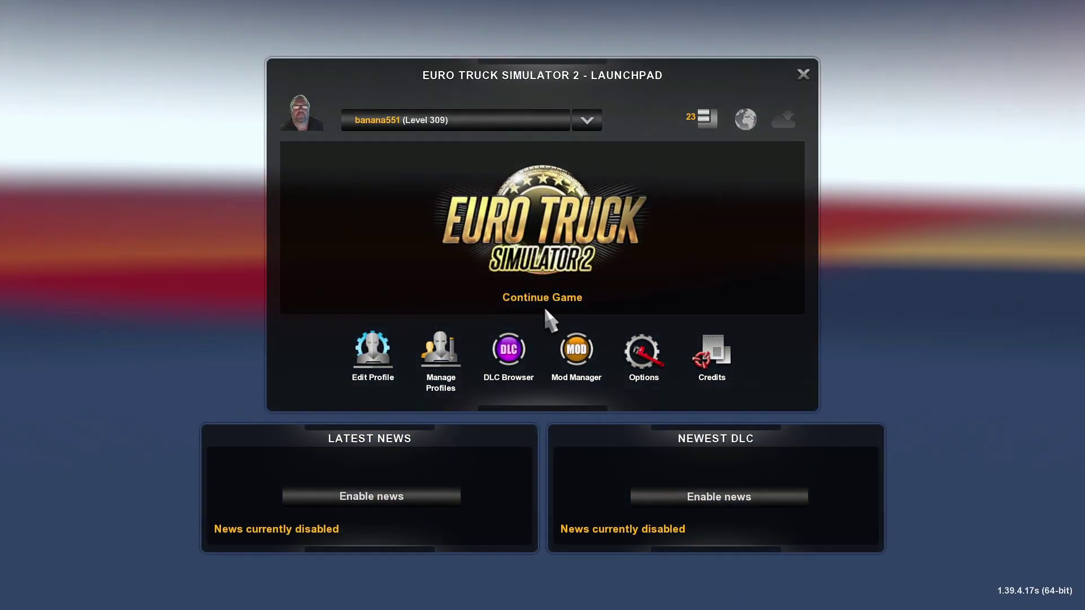
Step: Continue the saved game and select the STD trailer in the Trailer Browser
left_click(551, 298)
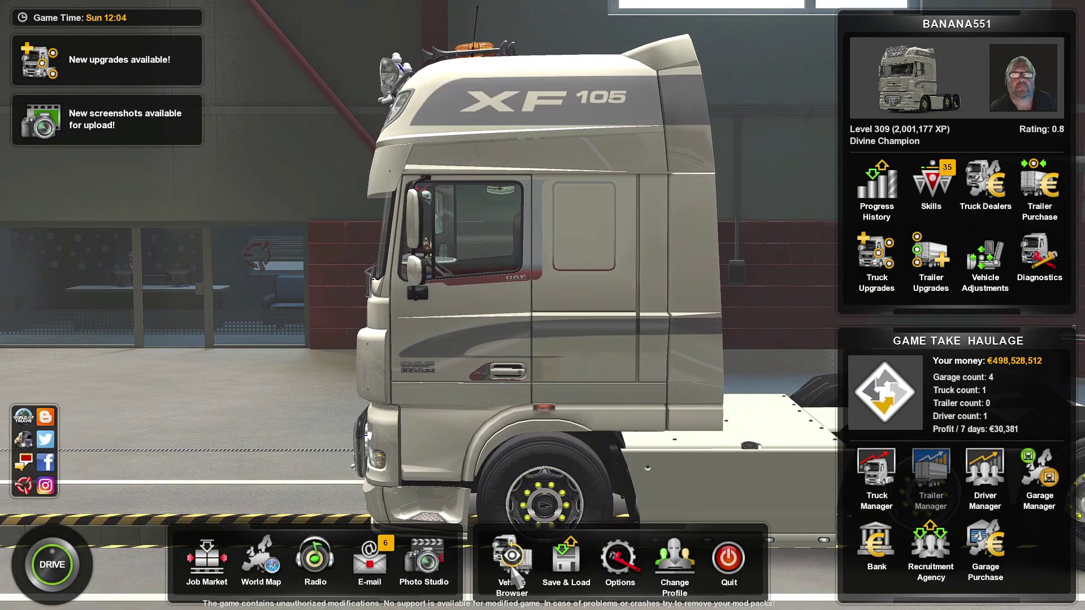
left_click(513, 568)
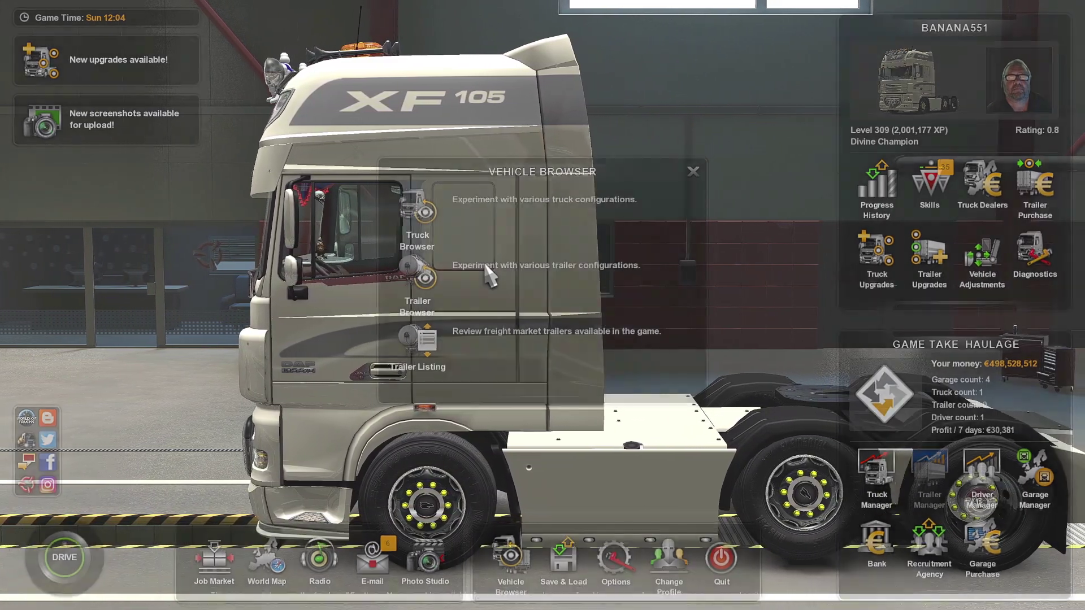
left_click(489, 275)
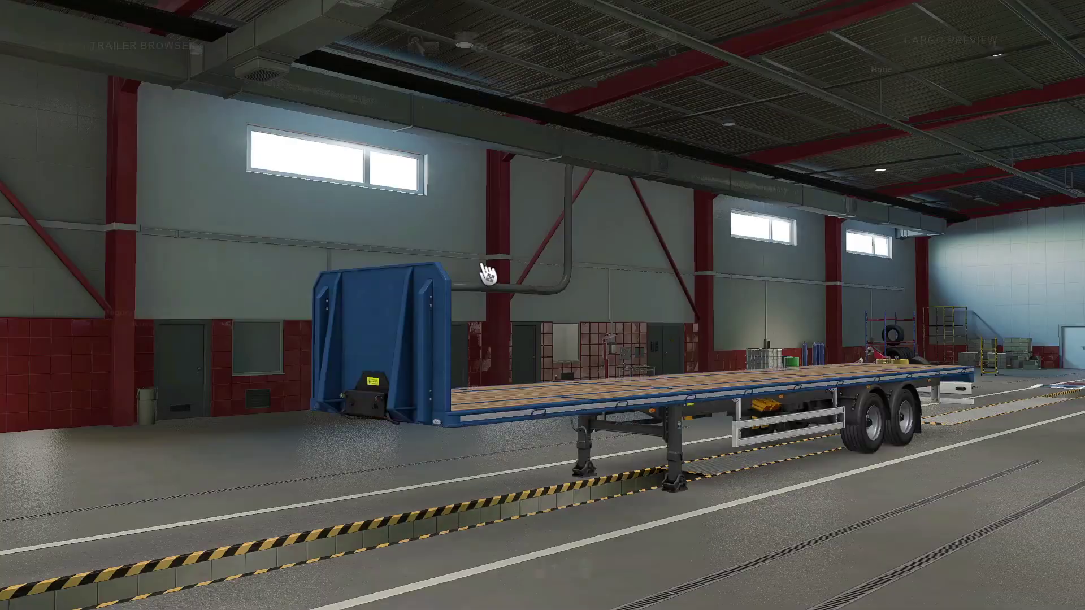
left_click(417, 31)
left_click(118, 224)
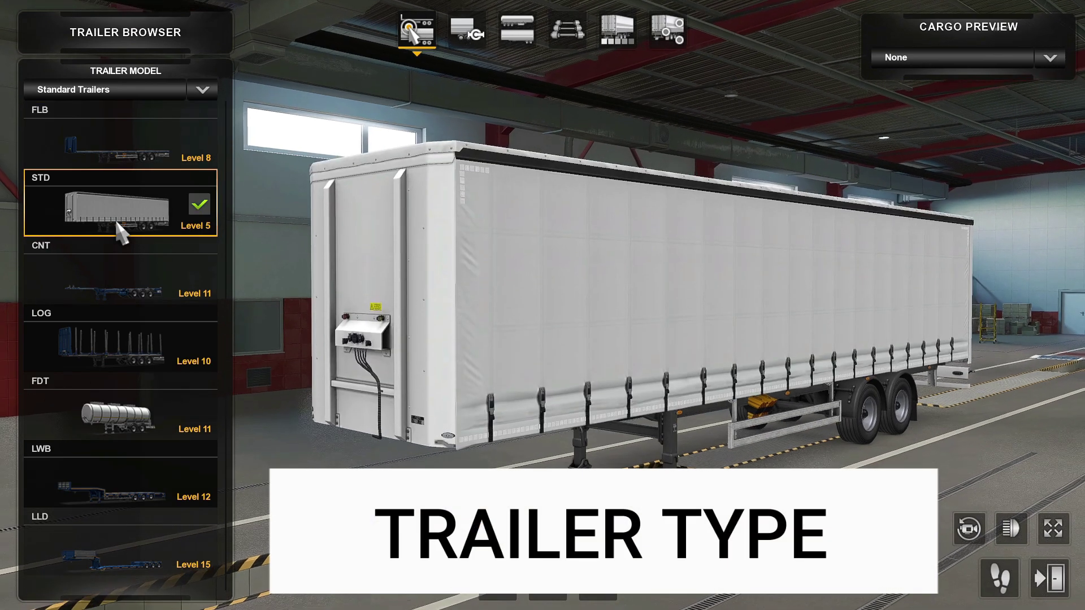
Step: Fit the tooclose rear mudflap to the trailer and view it with the UI hidden
left_click(669, 34)
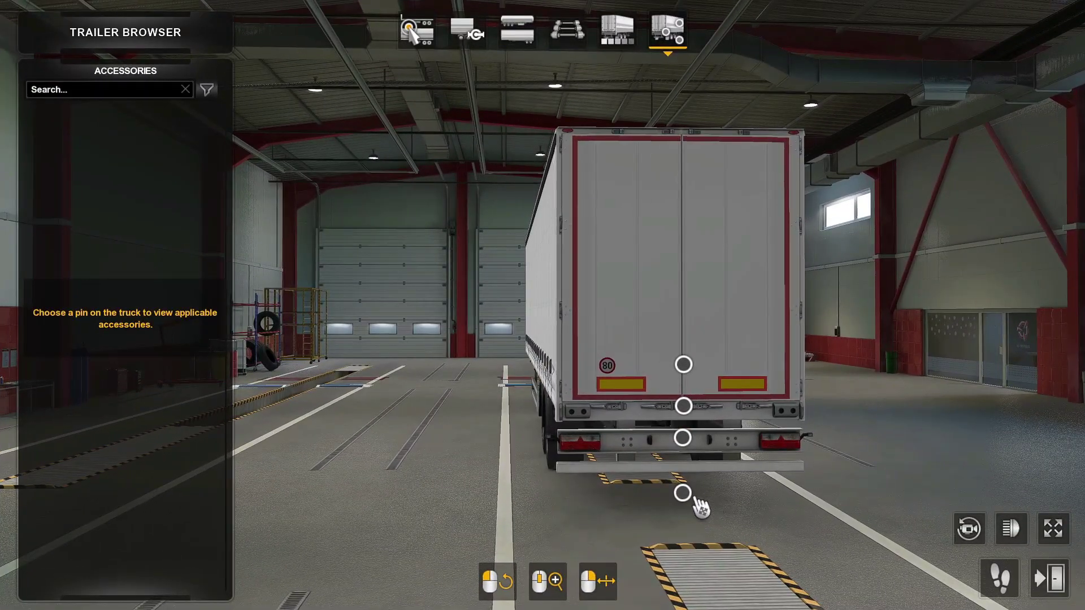
left_click(683, 495)
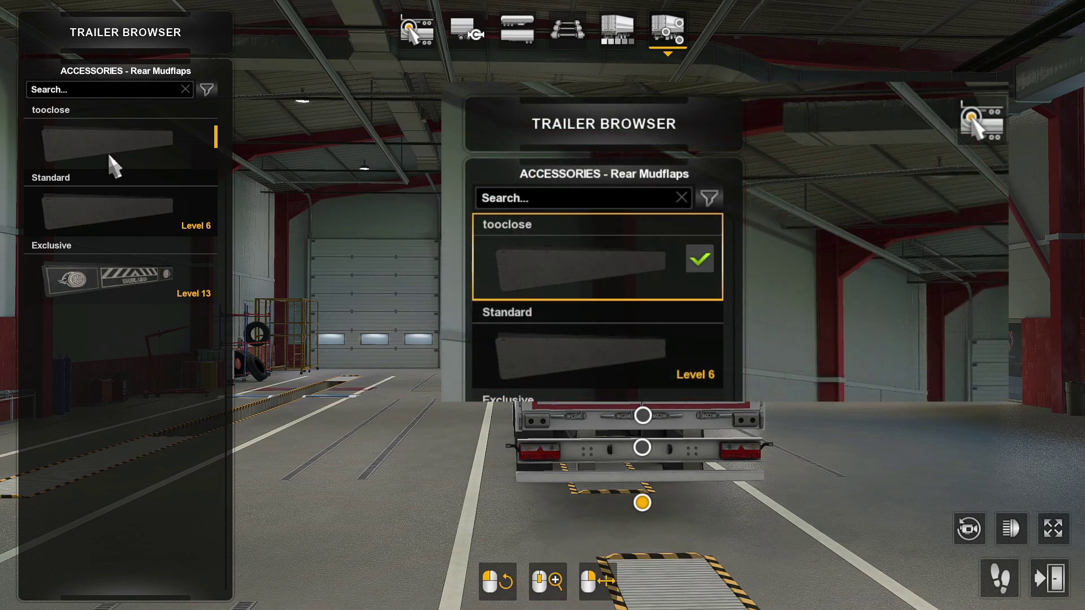
left_click(109, 156)
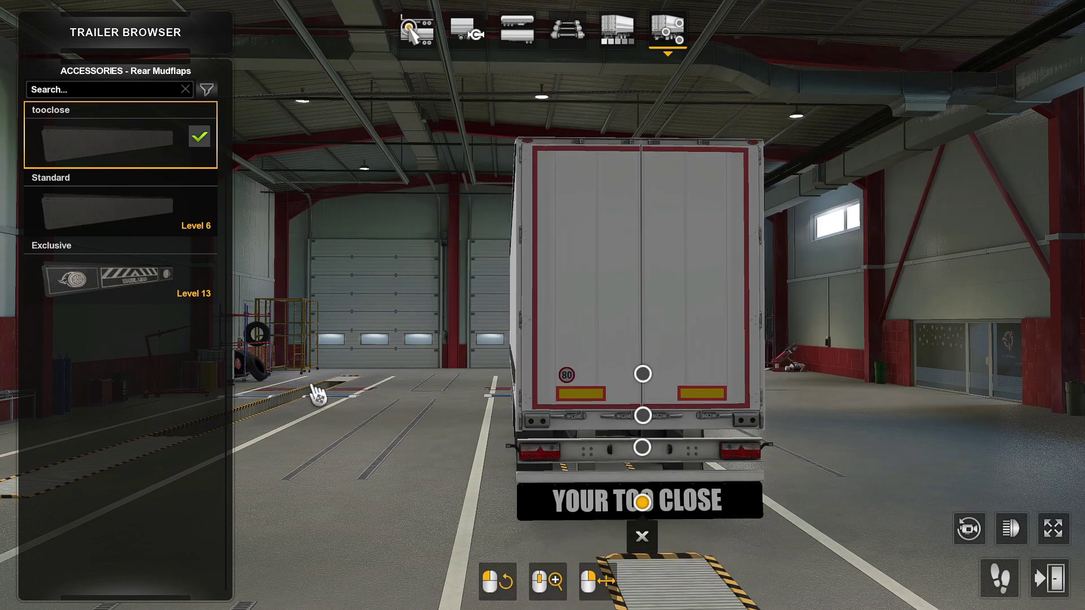
key("f")
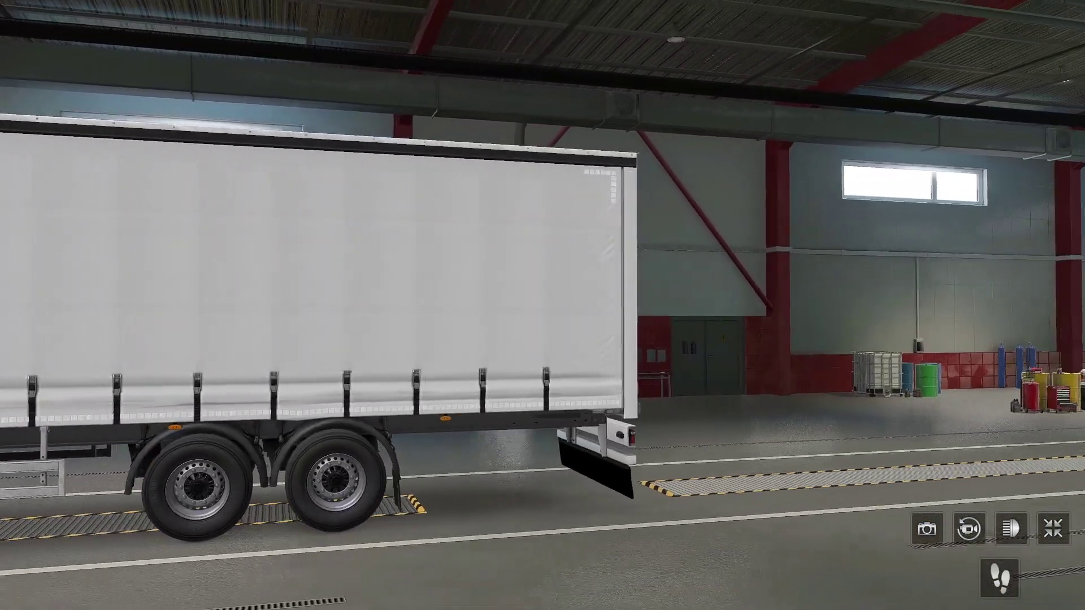
left_click_drag(1049, 497, 853, 356)
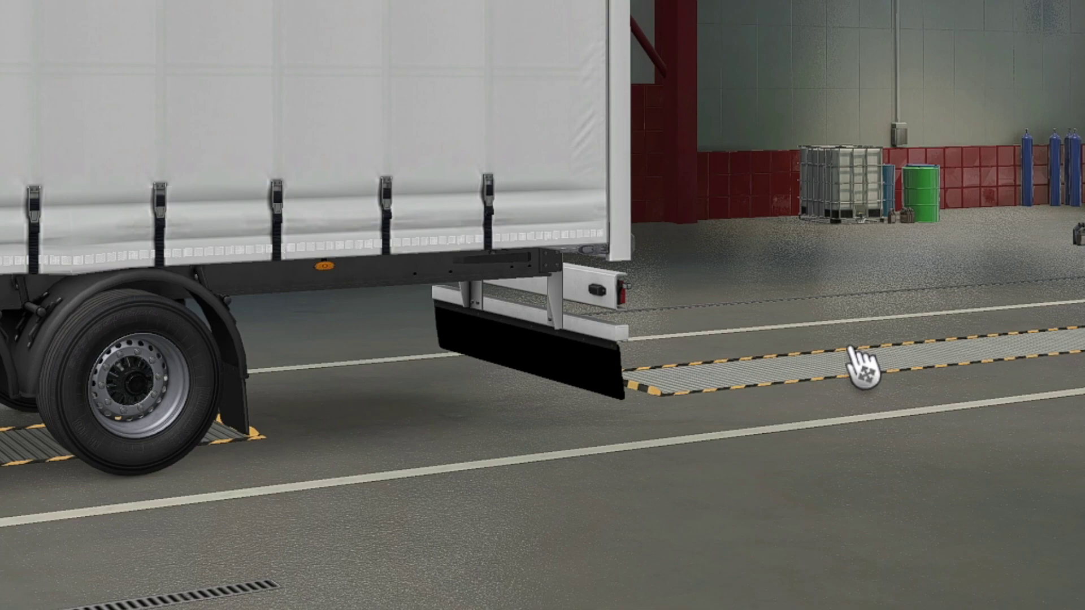